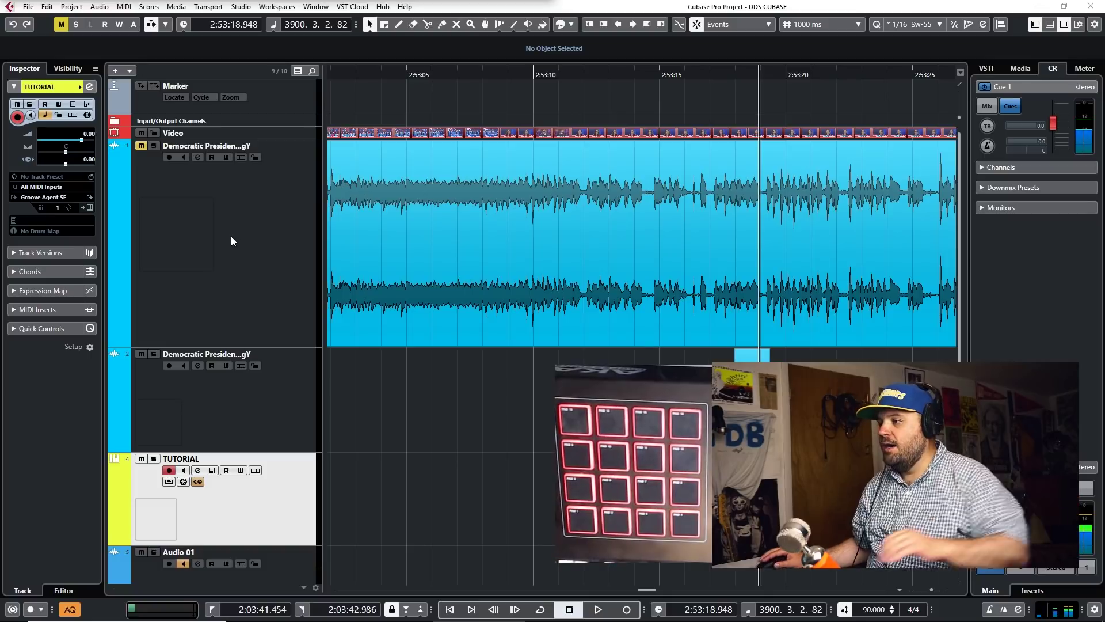
left_click(212, 470)
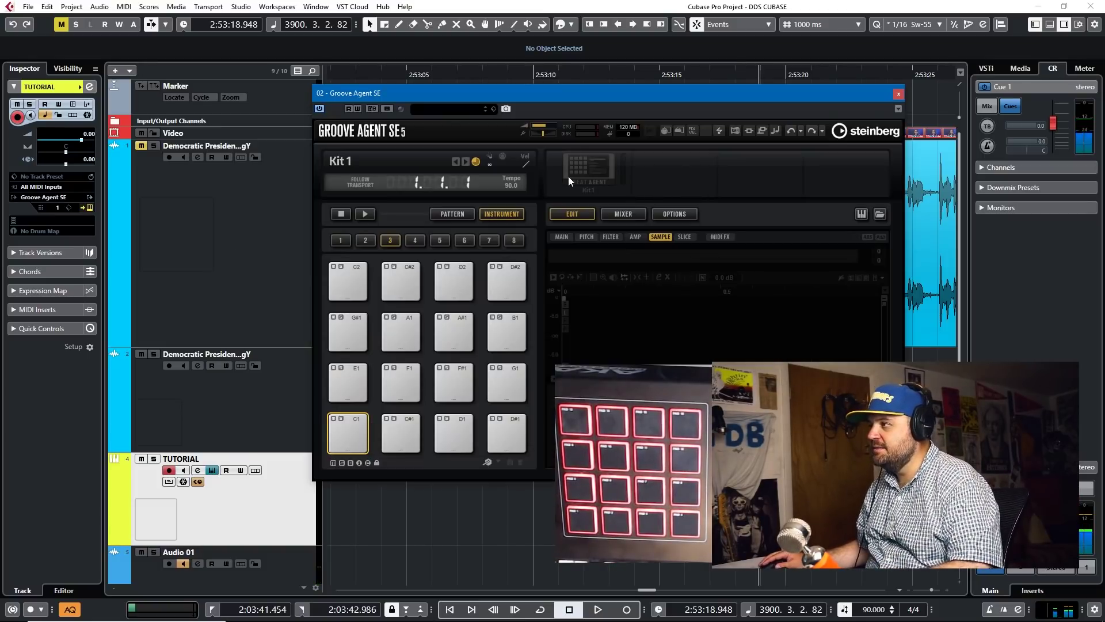
left_click_drag(570, 84, 277, 6)
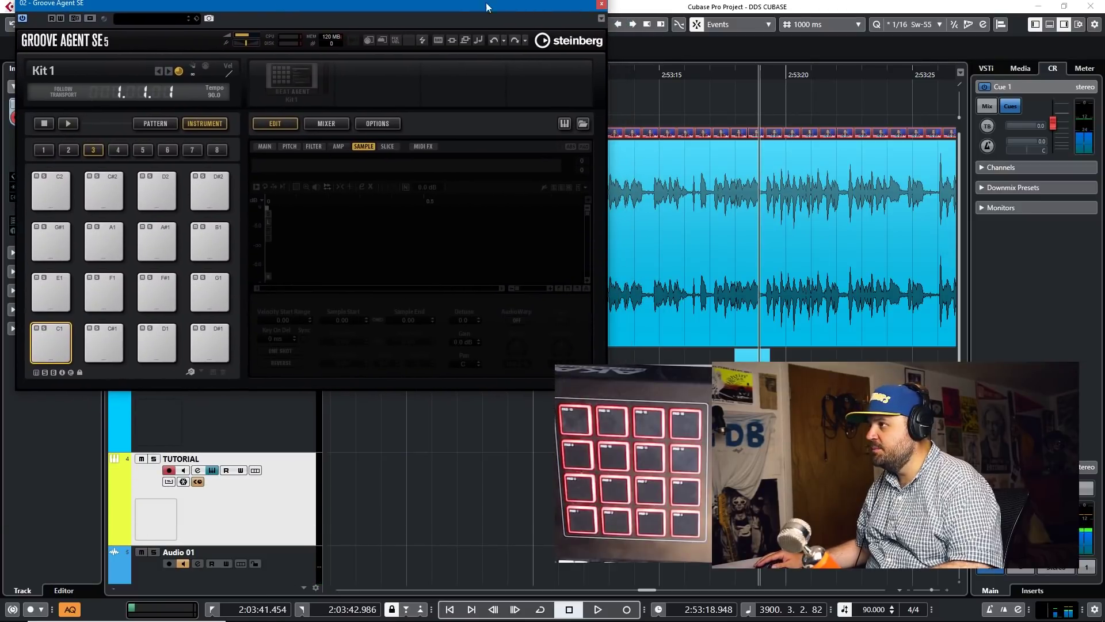
left_click_drag(455, 7, 445, 45)
left_click(615, 124)
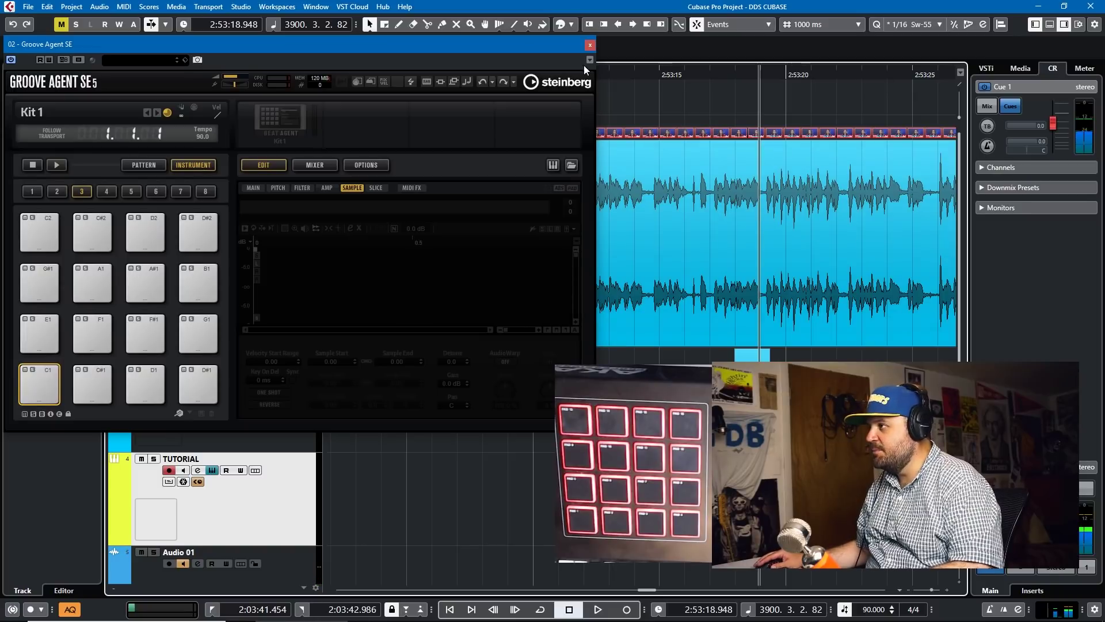
left_click_drag(461, 42, 498, 183)
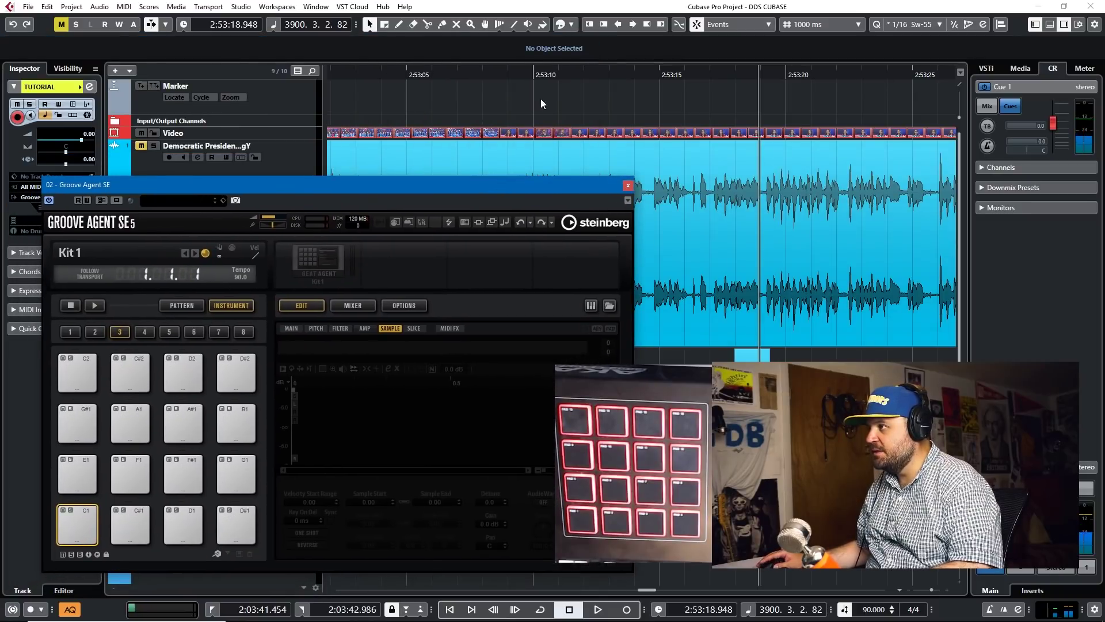
left_click(546, 69)
left_click(500, 167)
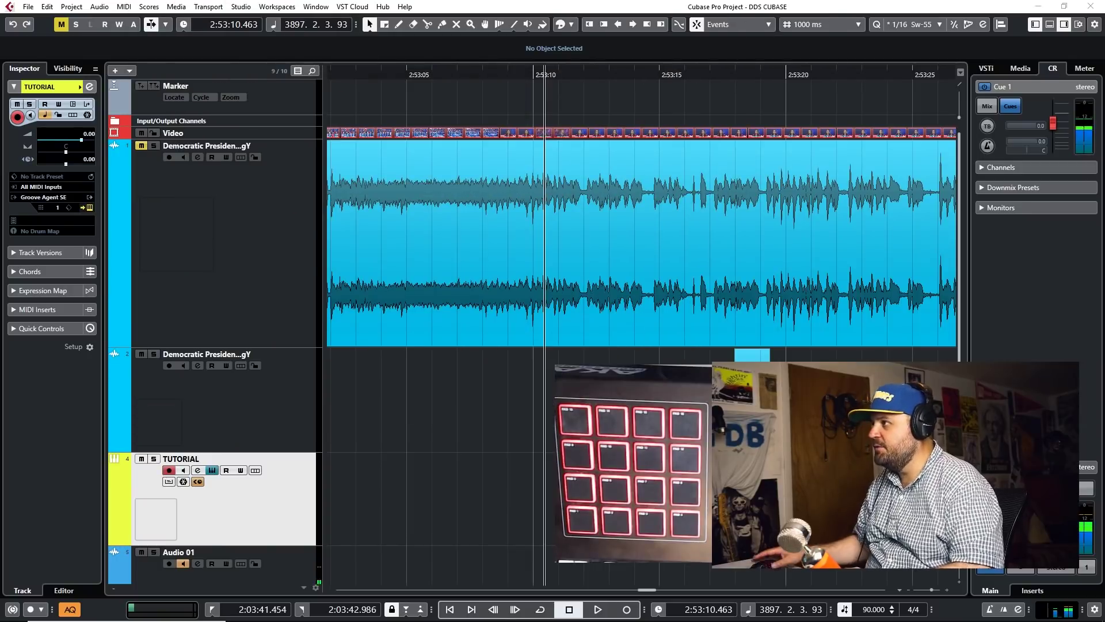
Starting from the project's beginning, locate the first clip on the second Democratic Presidential Debate track, select it and play it back.
left_click(734, 9)
key("Home")
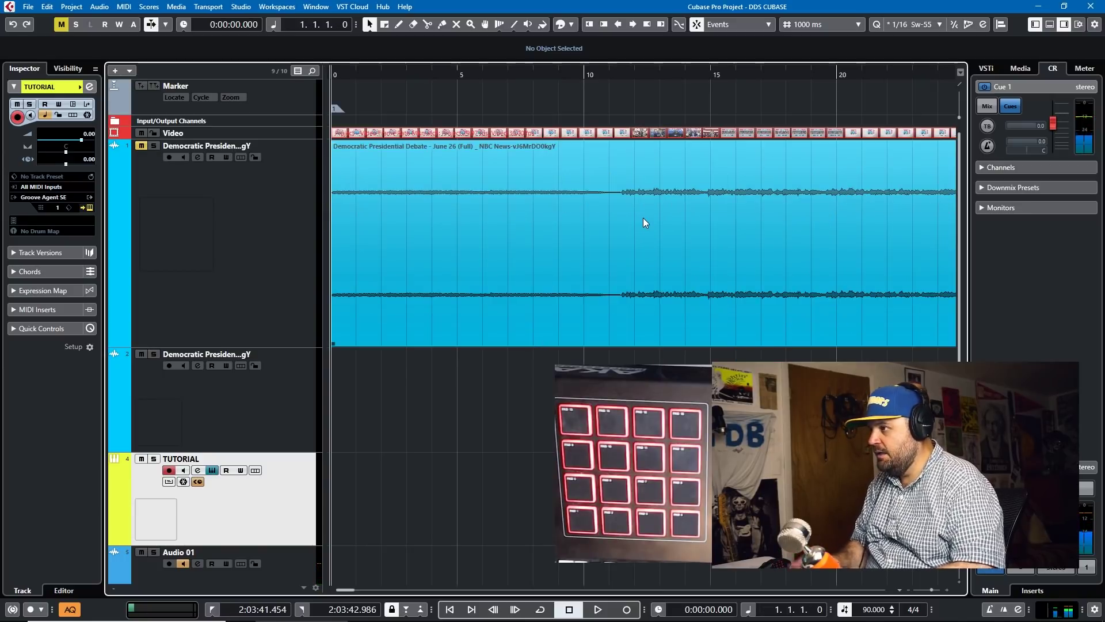
left_click(242, 407)
key("ctrl+v")
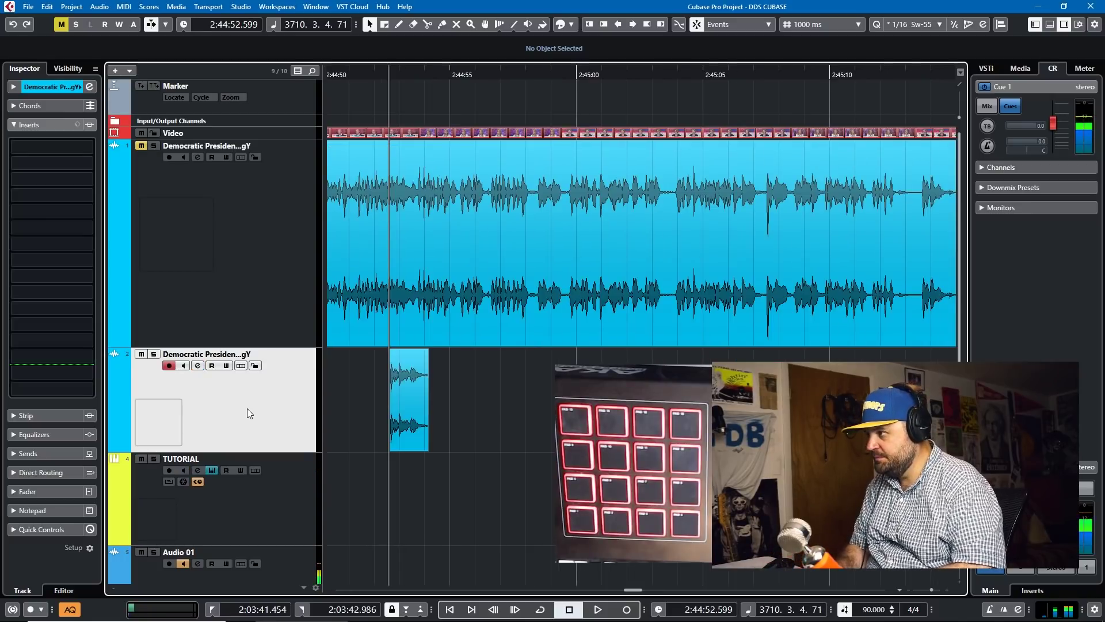
left_click(403, 388)
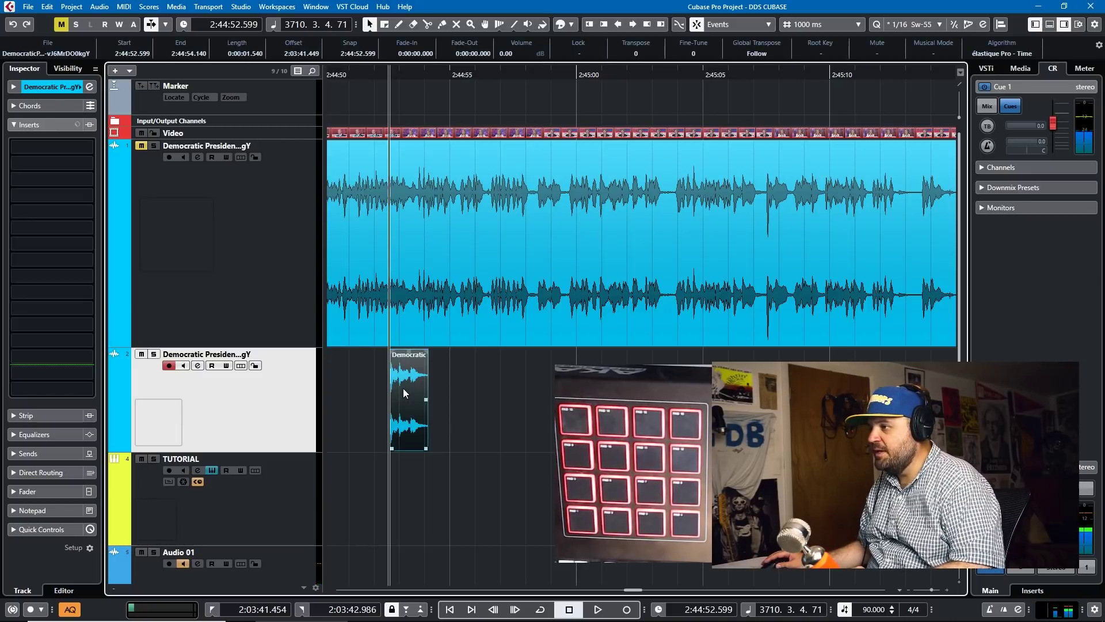
key("space")
key("space")
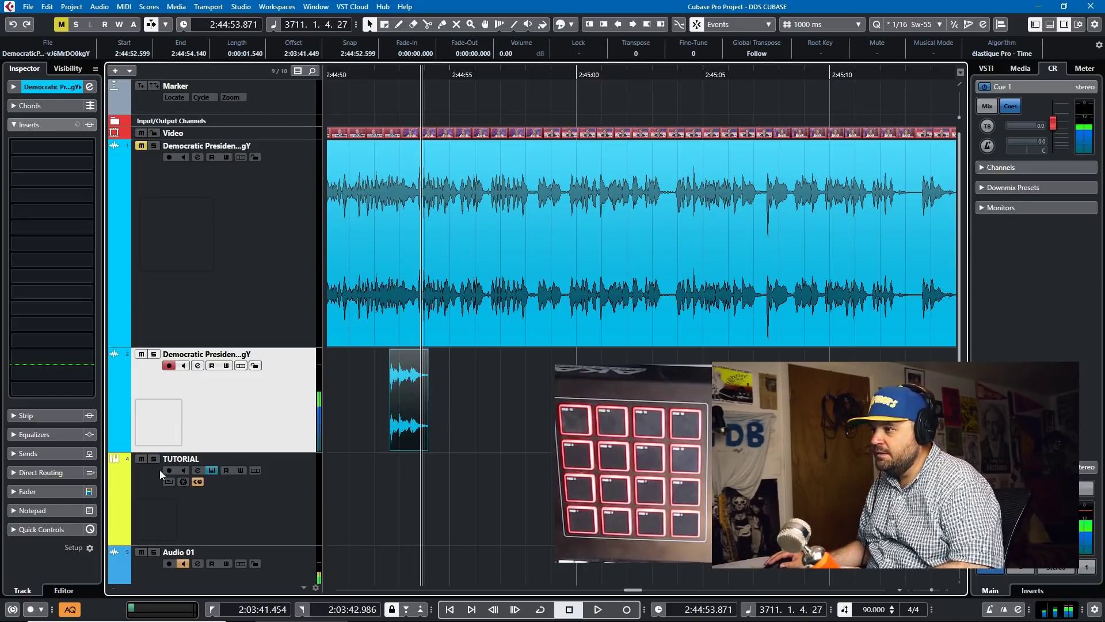
Load the selected clip onto pad C1 of the TUTORIAL track's Groove Agent SE and name the pad "Its doin great".
left_click(212, 470)
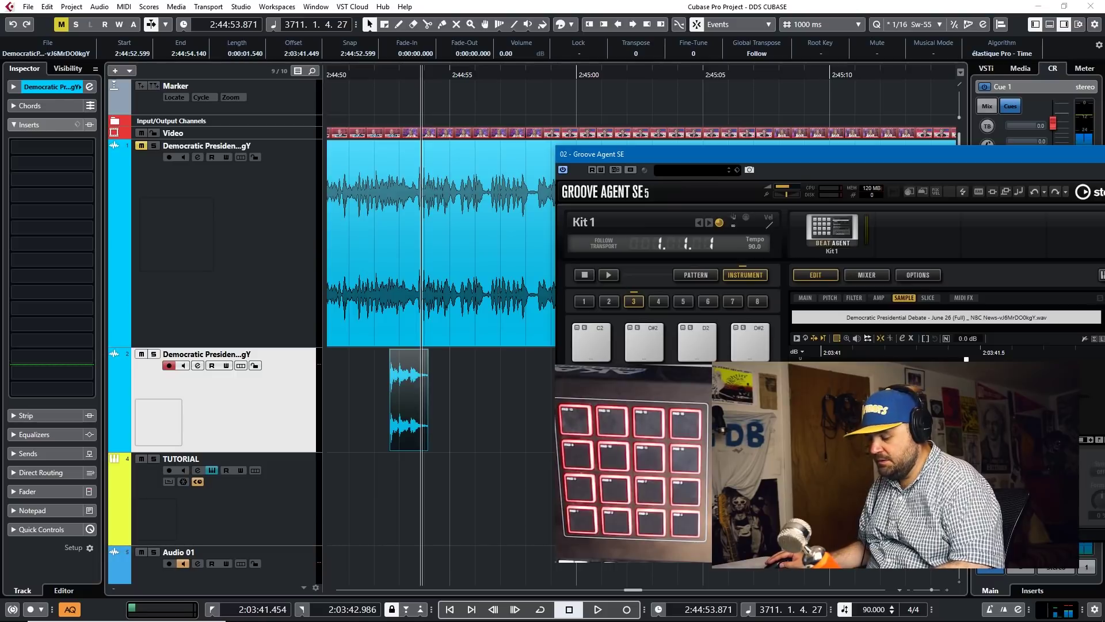
right_click(587, 345)
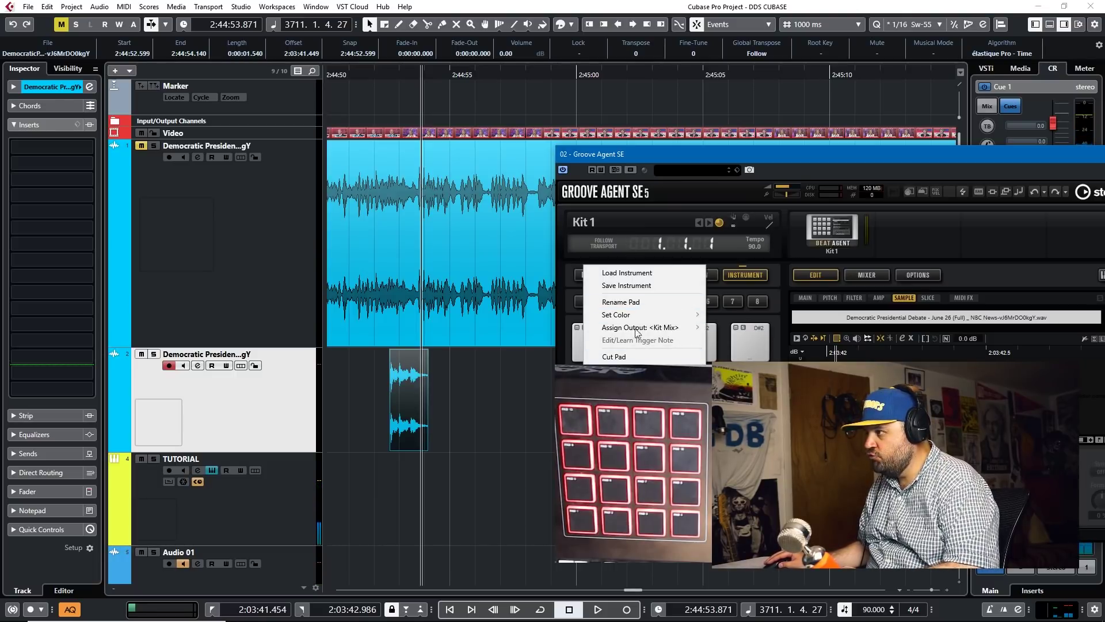
left_click(633, 303)
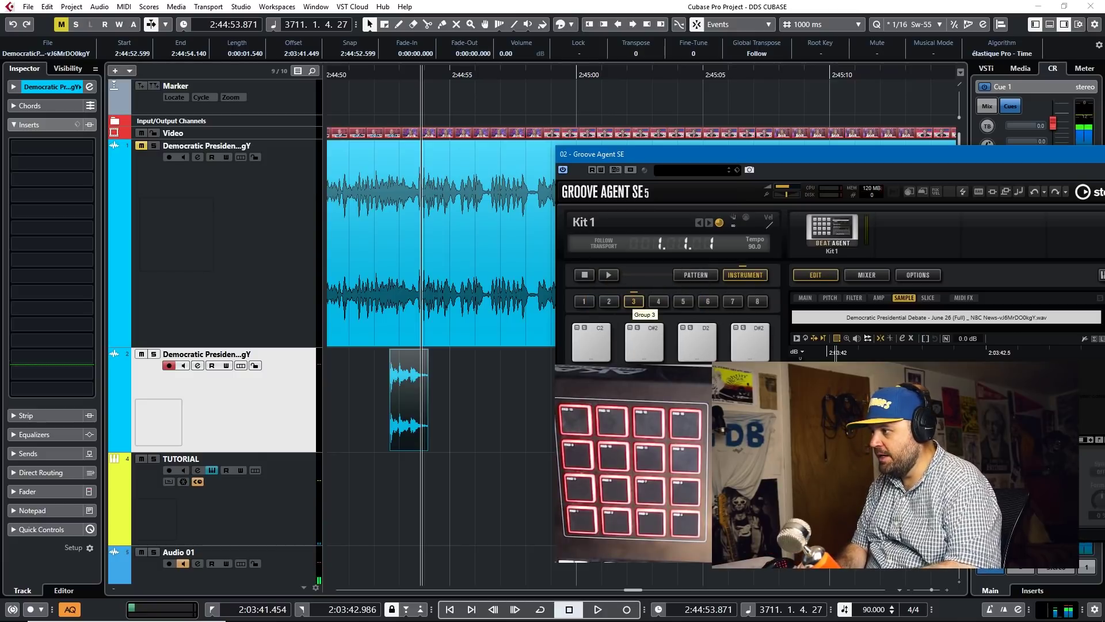
Audition the "Its doin great" pad on C1 and copy it to pad C#1.
left_click_drag(720, 157, 460, 53)
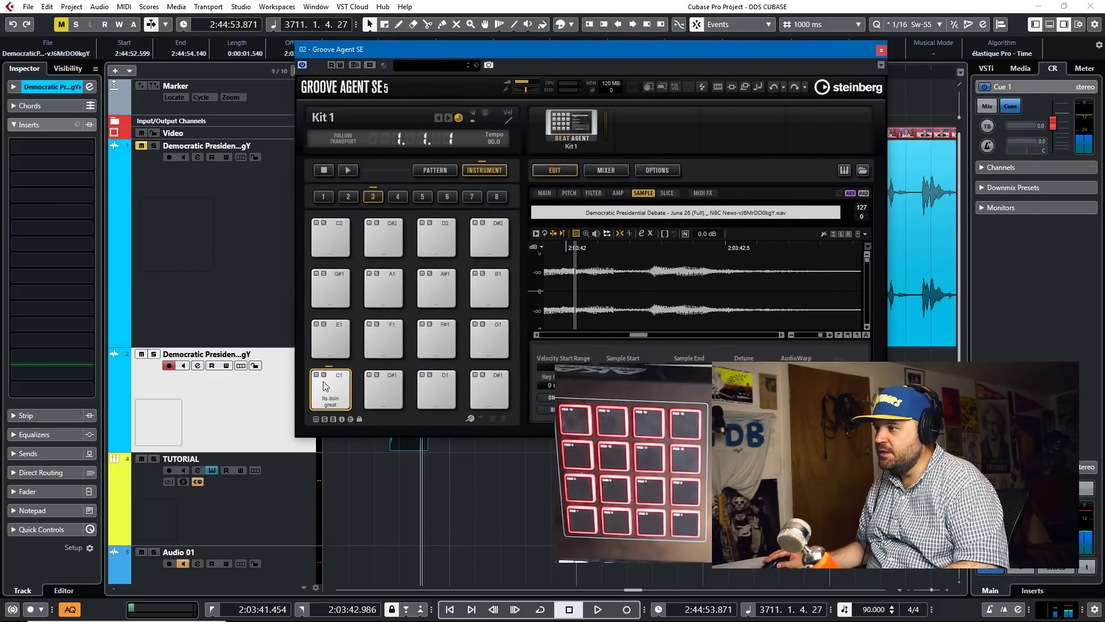
left_click(337, 399)
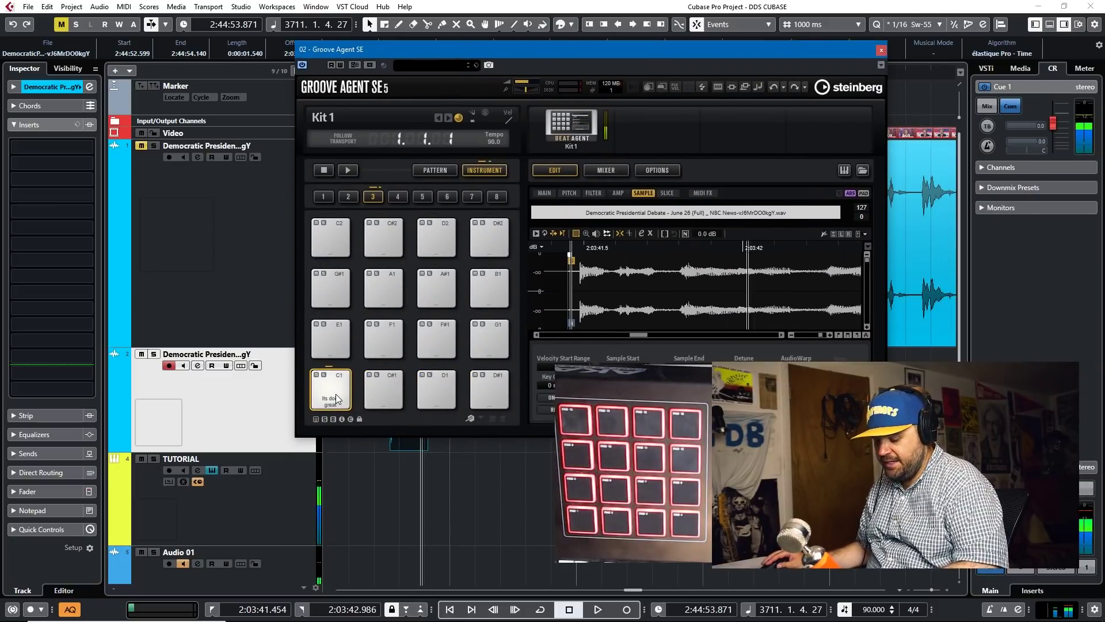
left_click_drag(337, 400, 378, 389)
left_click(383, 397)
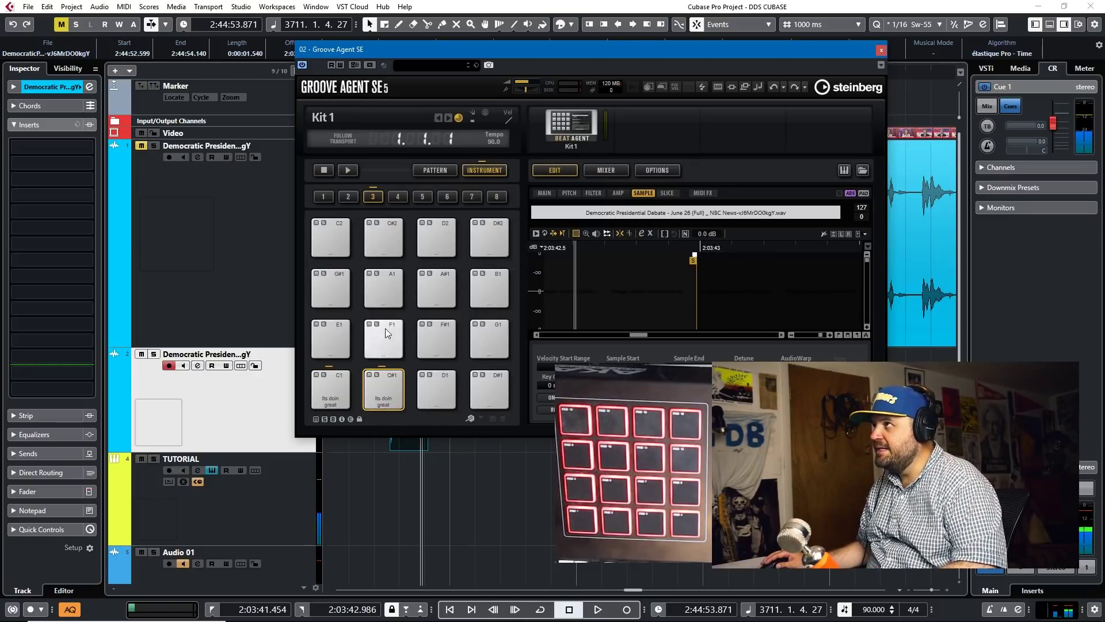
Set the Coarse tuning of pad C#1 to -5 semi and select the TUTORIAL track for playing the pads.
left_click(546, 194)
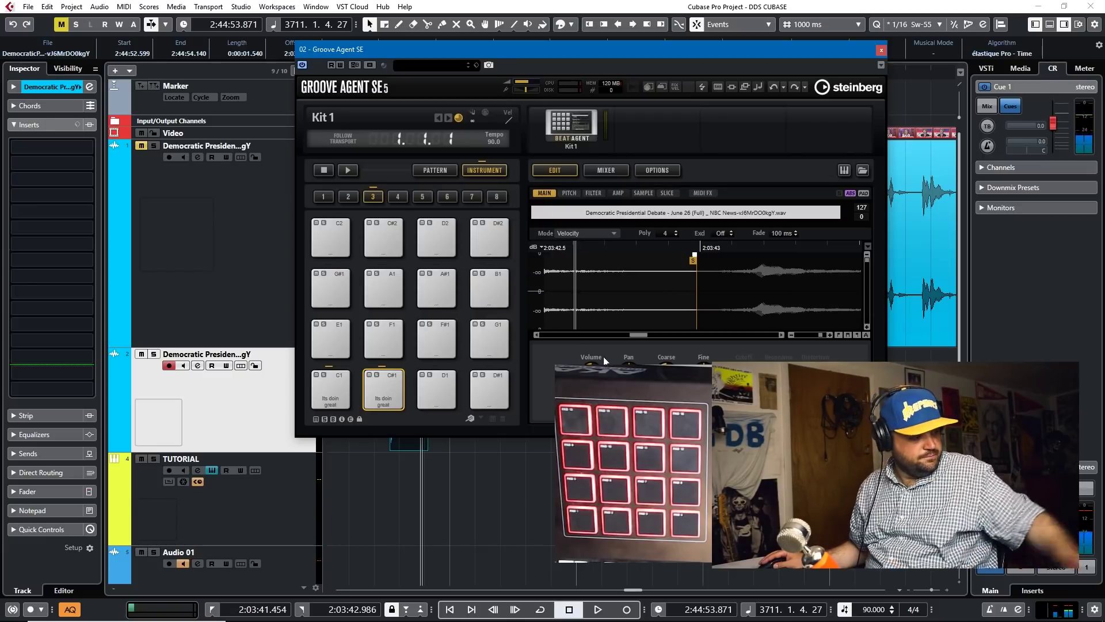
left_click(258, 498)
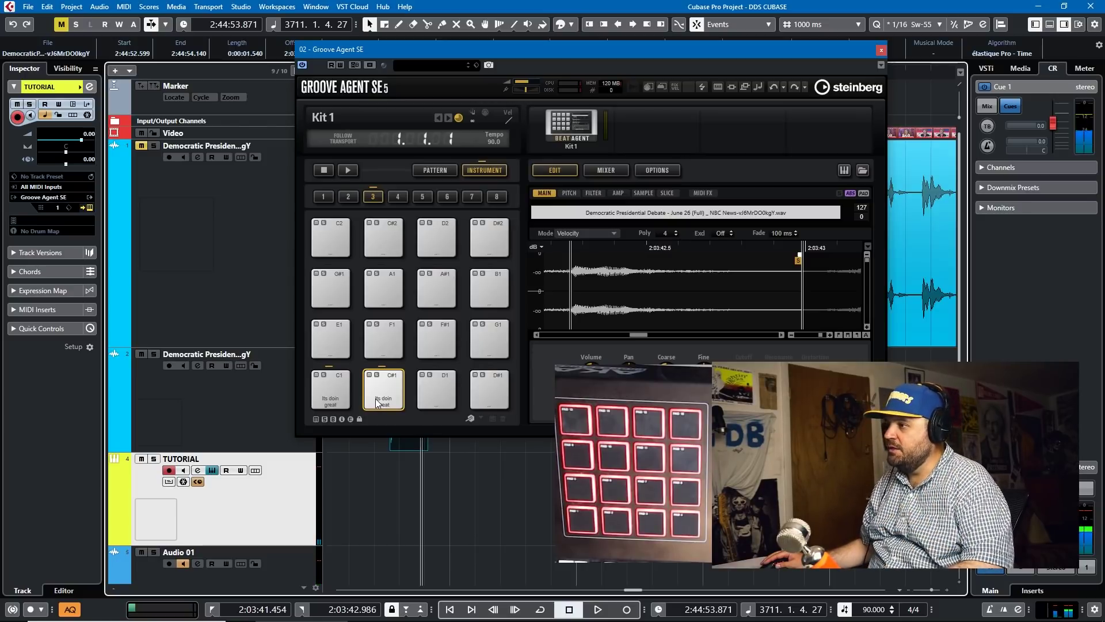
left_click_drag(488, 49, 368, 34)
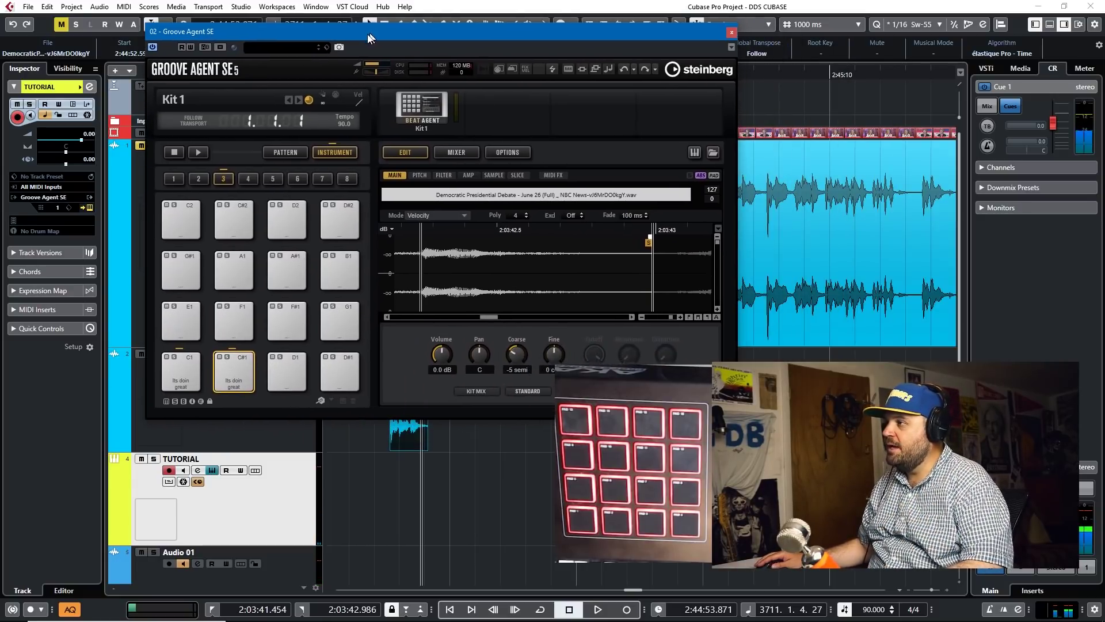
Set the AudioWarp mode of pad C#1's sample to Music, try out the pads and close Groove Agent SE.
left_click(495, 176)
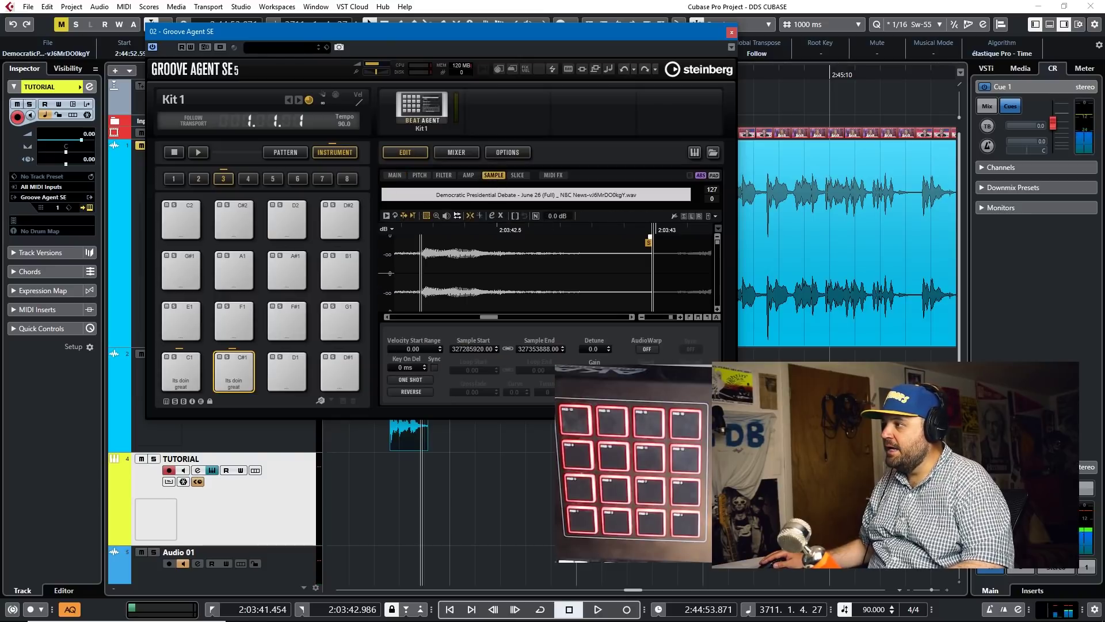
left_click_drag(527, 35, 445, 23)
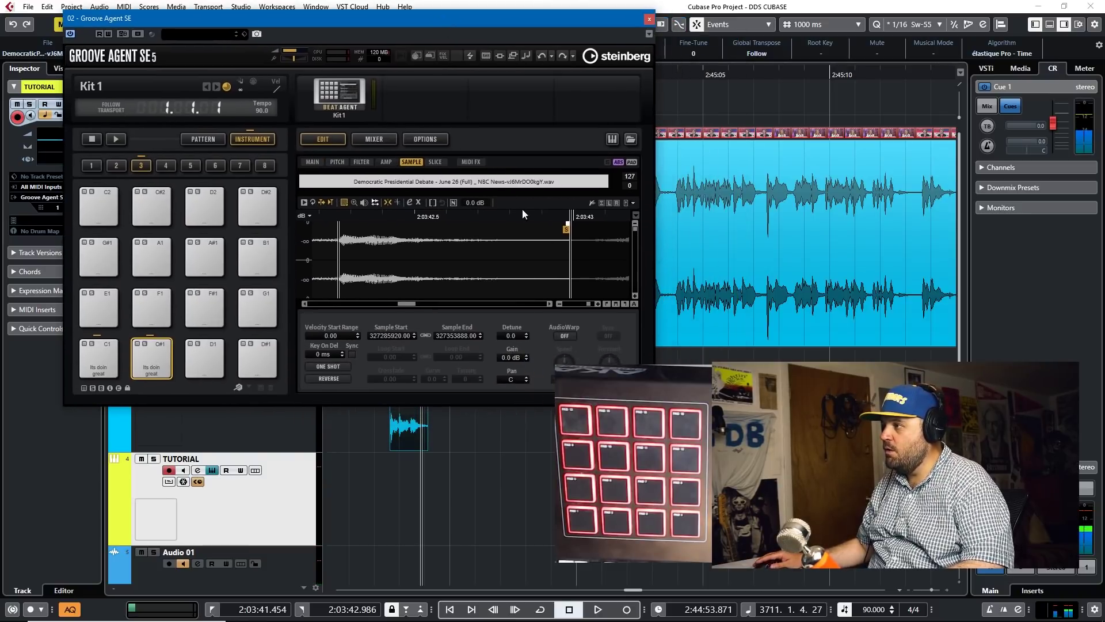
left_click(560, 335)
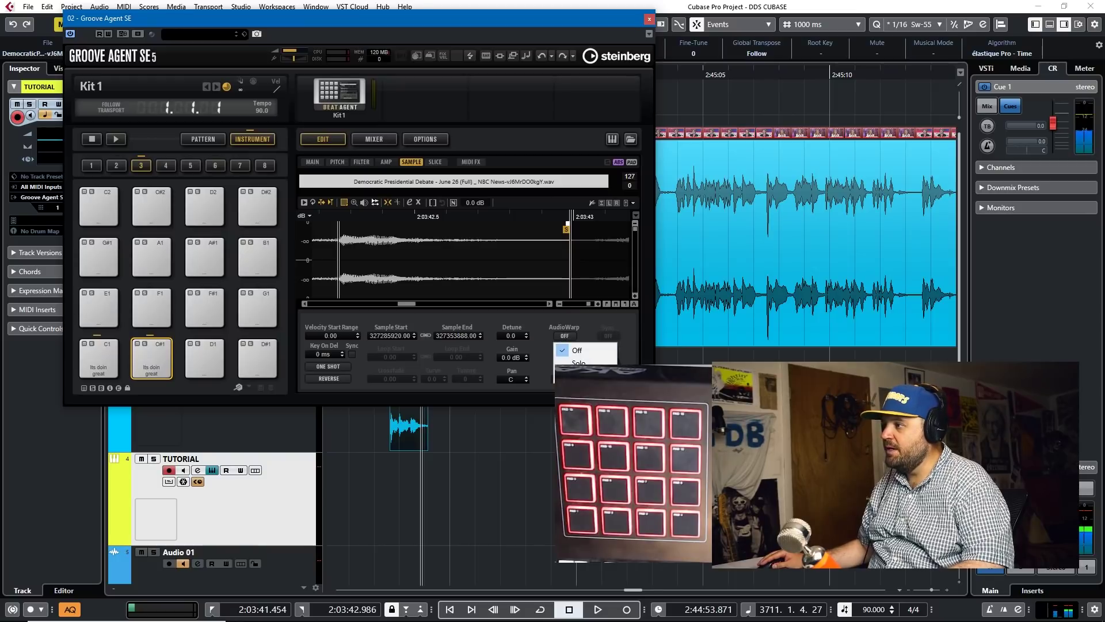
left_click(579, 375)
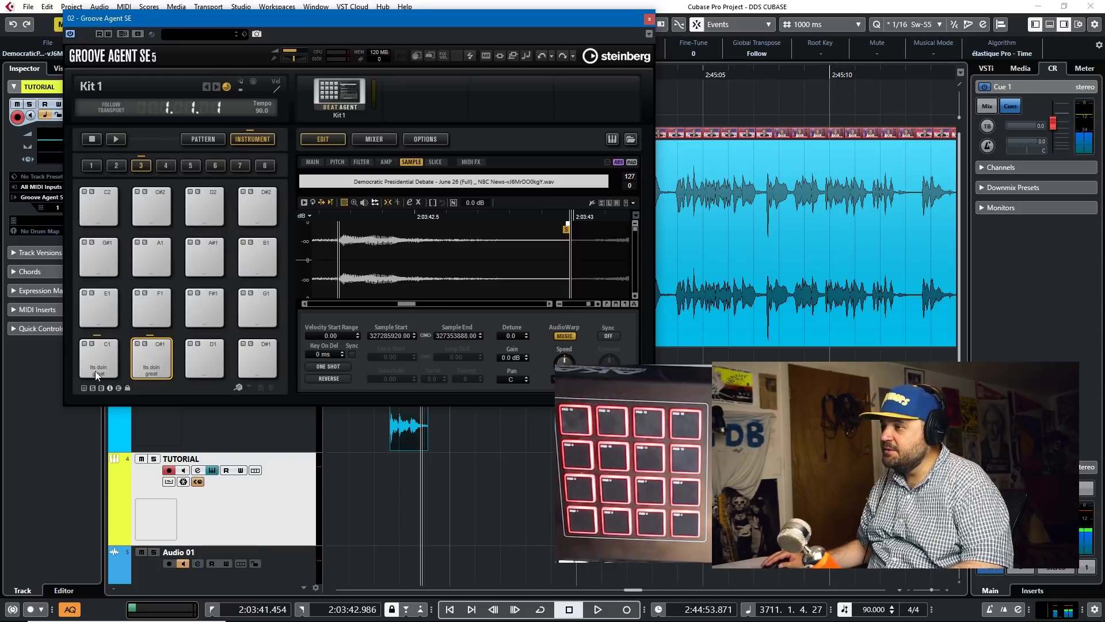
left_click(162, 359)
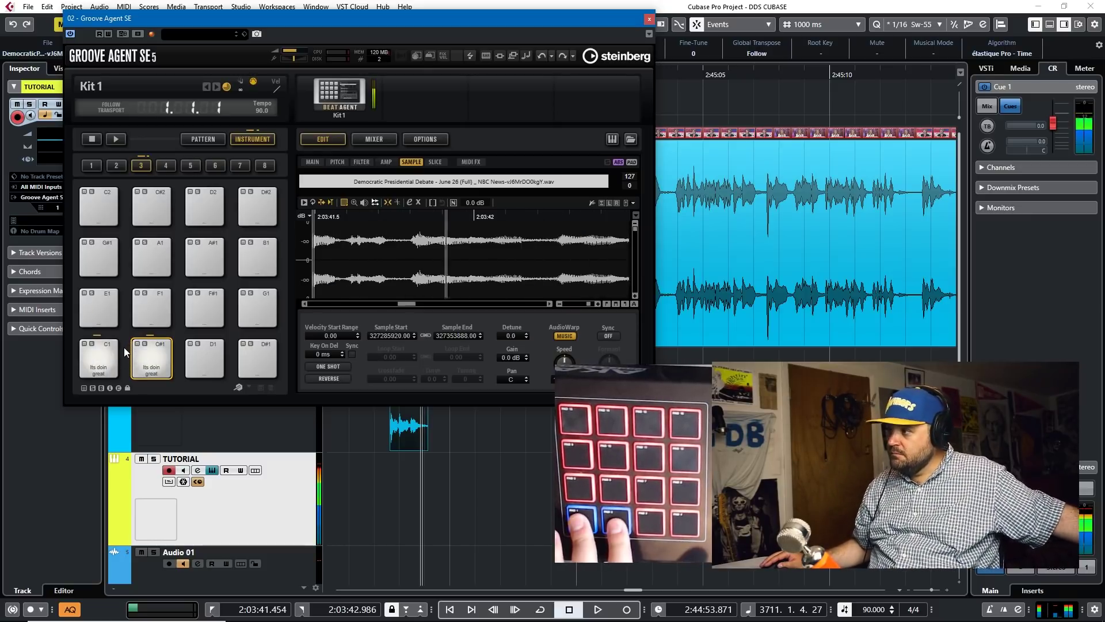
left_click(649, 19)
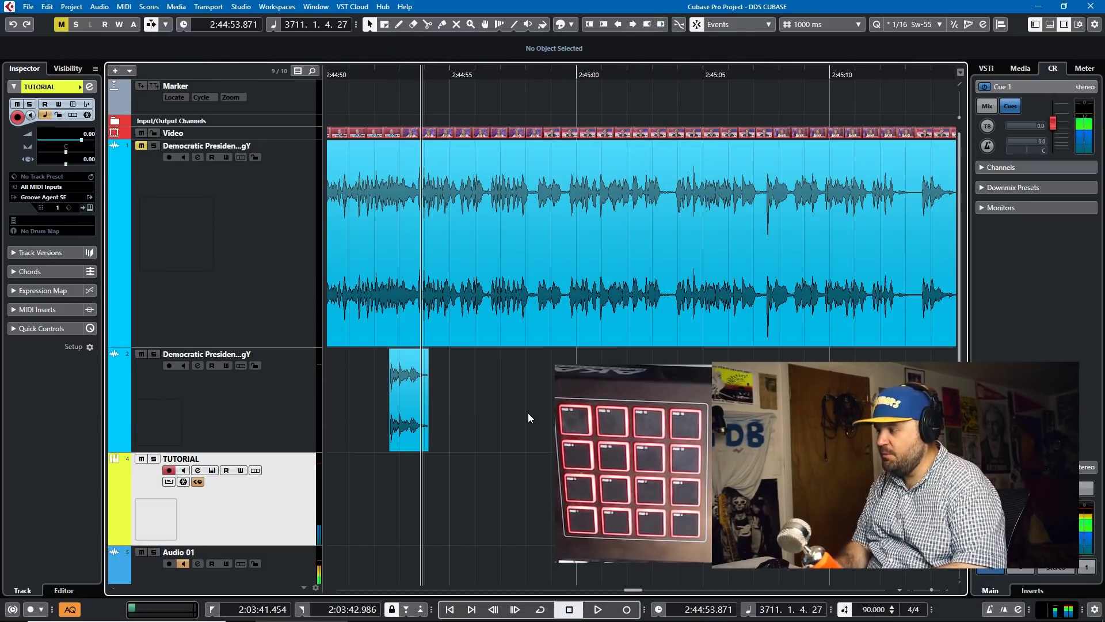
Locate the next clip on the second Democratic Presidential Debate track, at 2:53:17.974, and play it back.
left_click(306, 399)
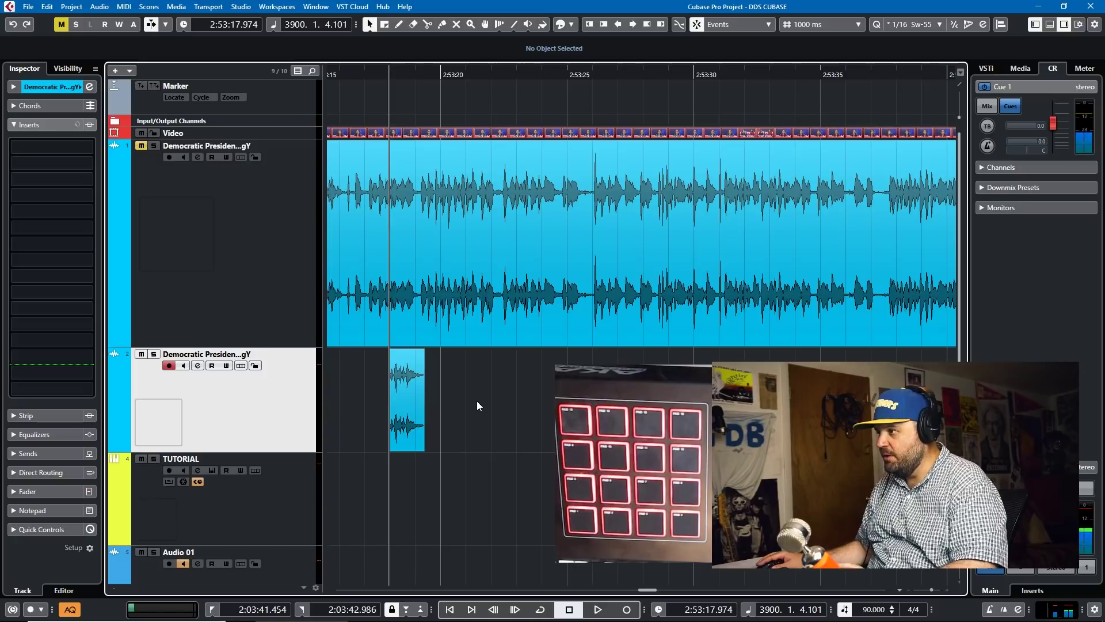
key("space")
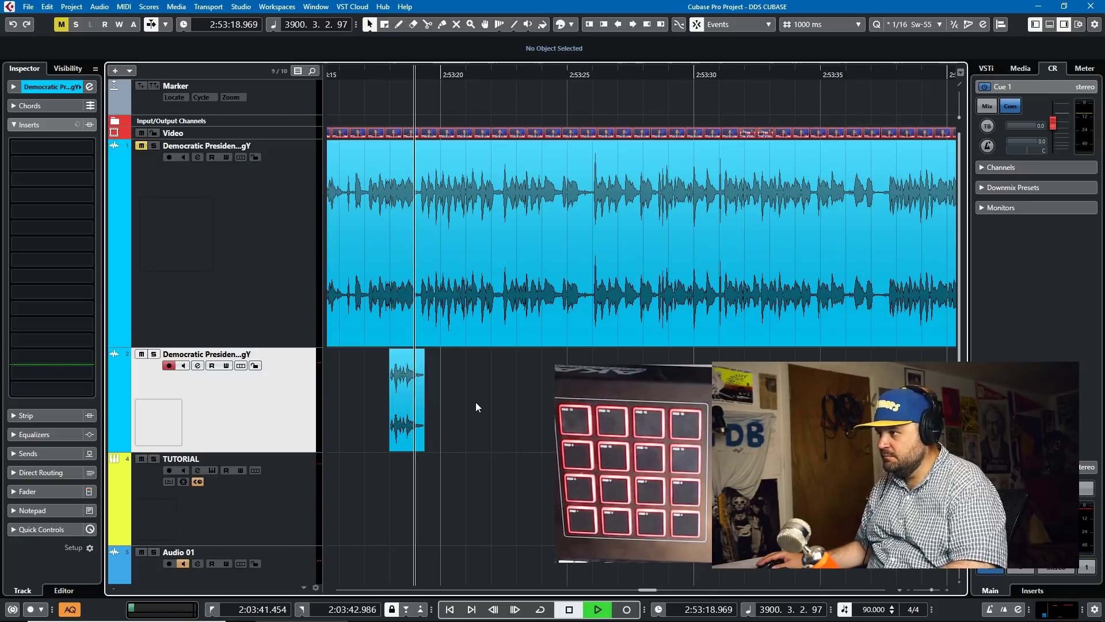
key("space")
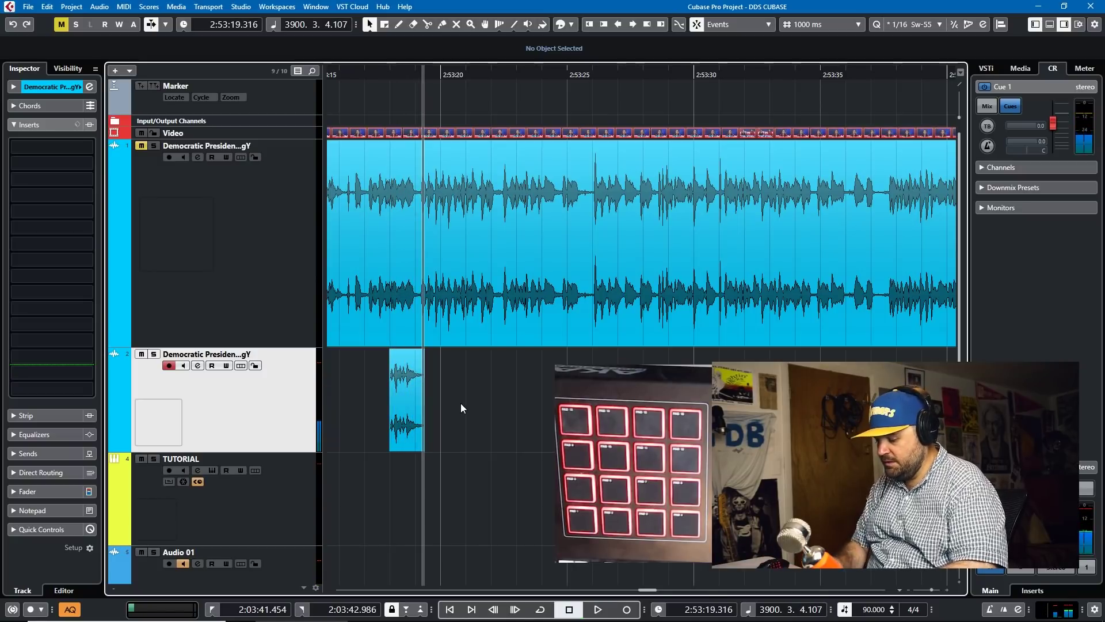
key("space")
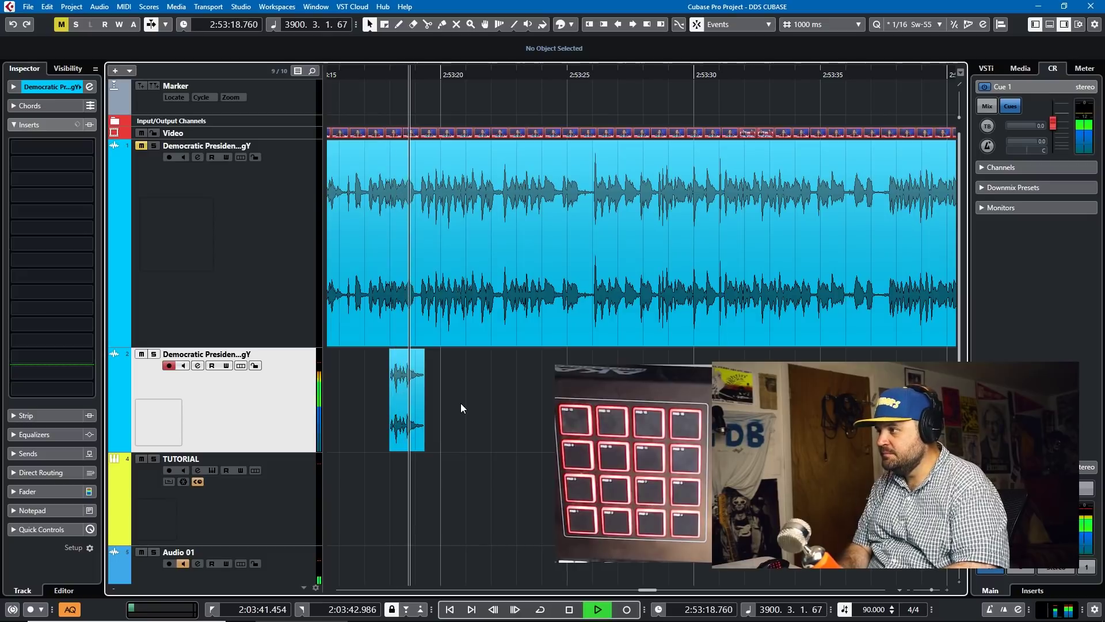
key("space")
Load the clip at 2:53:17.974 onto Groove Agent SE pad E1 and name the pad "End of Day".
left_click(213, 470)
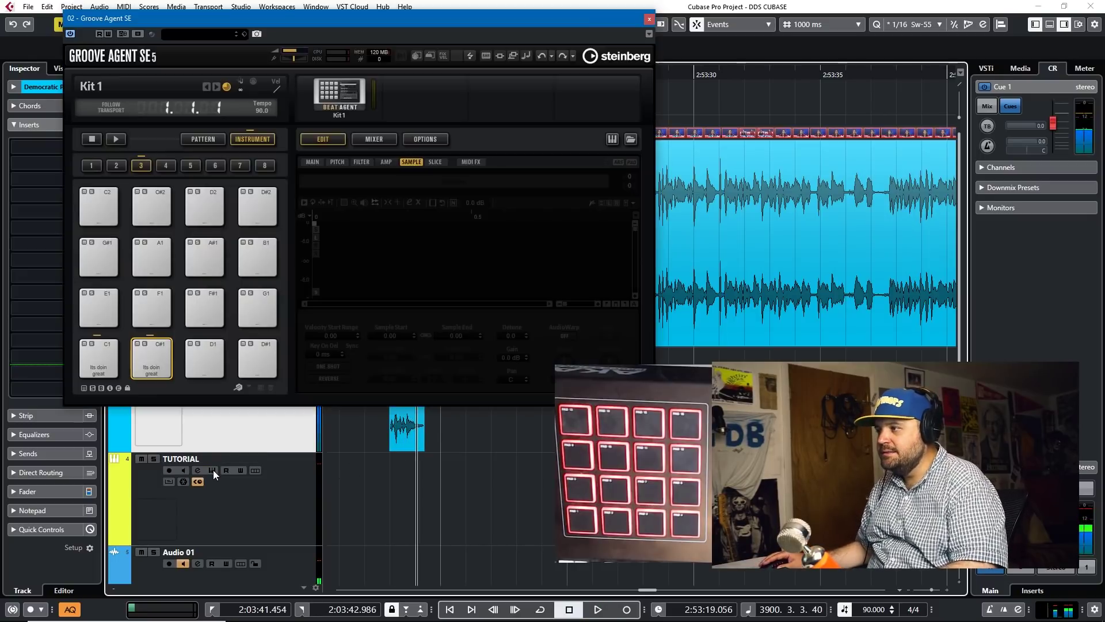
left_click_drag(462, 23, 835, 74)
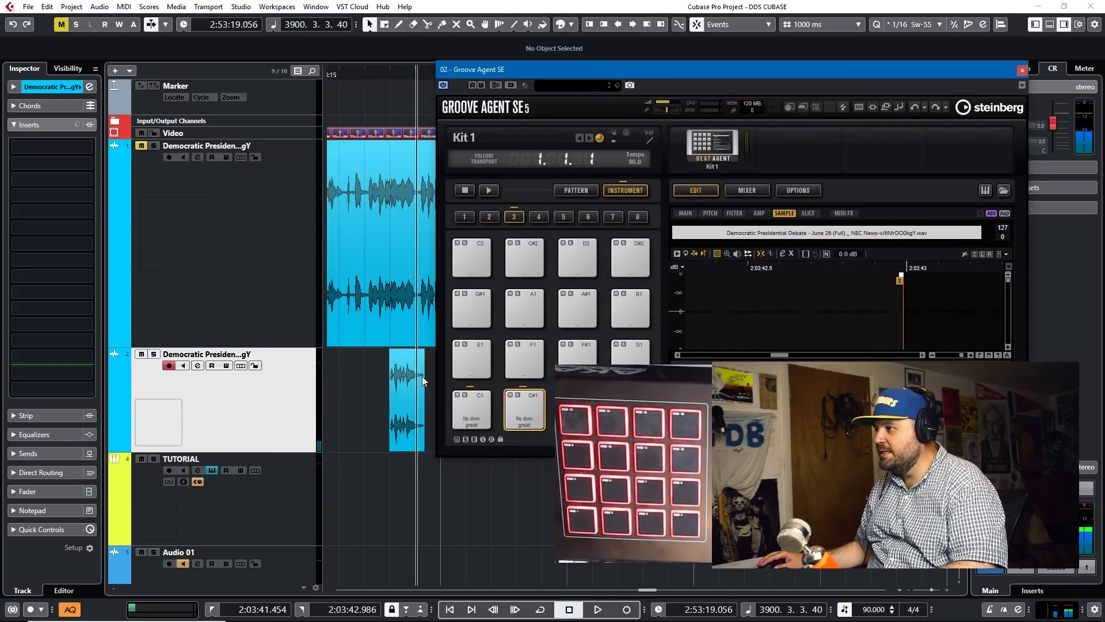
left_click_drag(423, 375, 464, 357)
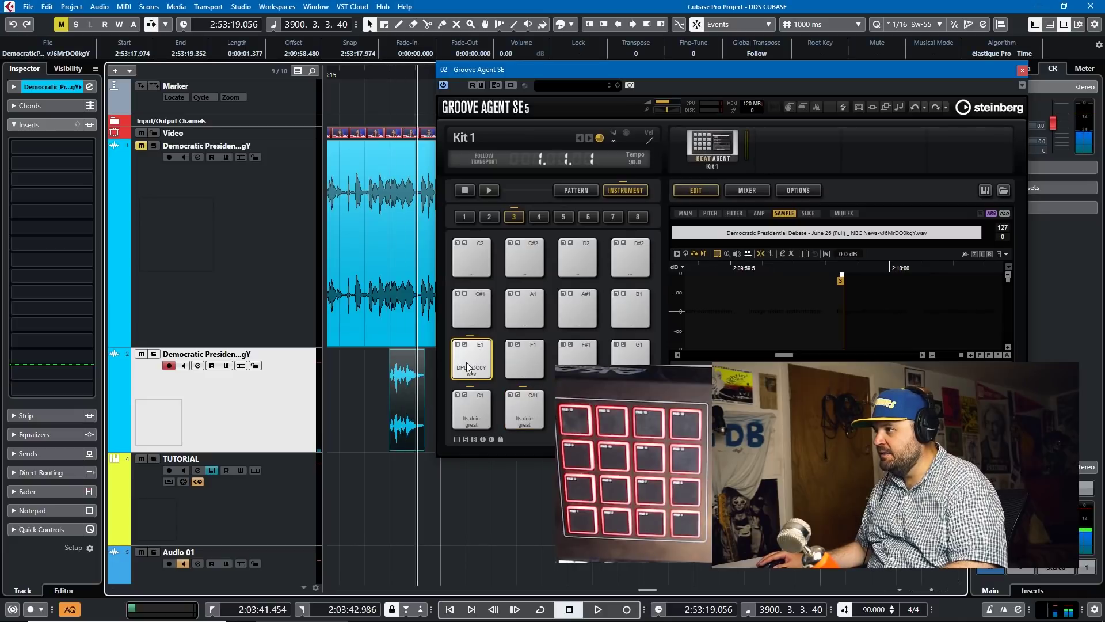
right_click(466, 362)
left_click(487, 399)
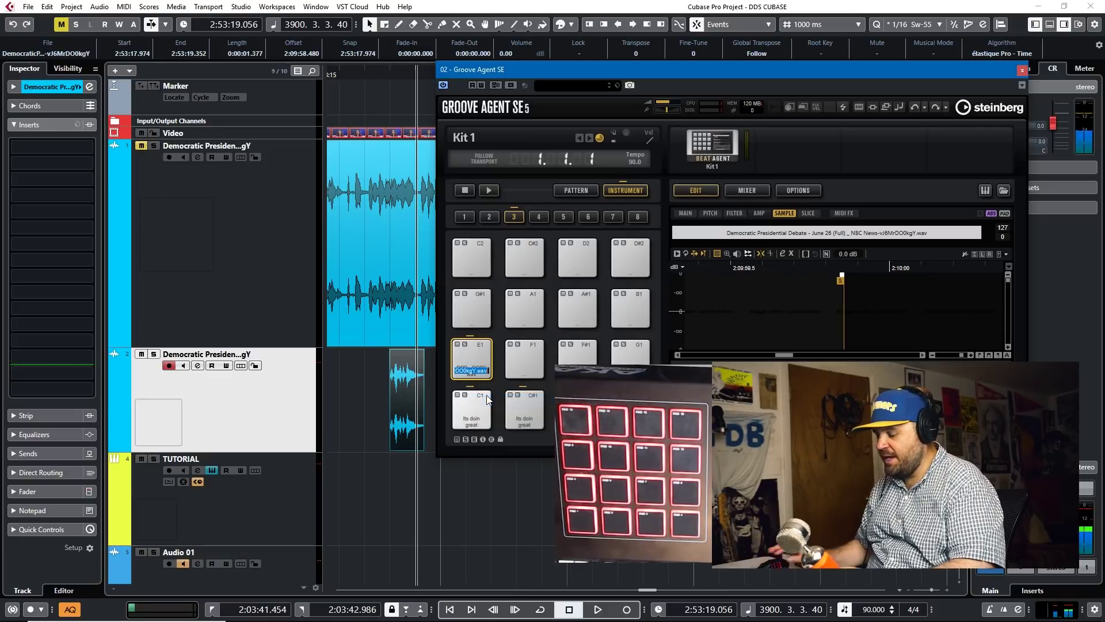
type("End of Day")
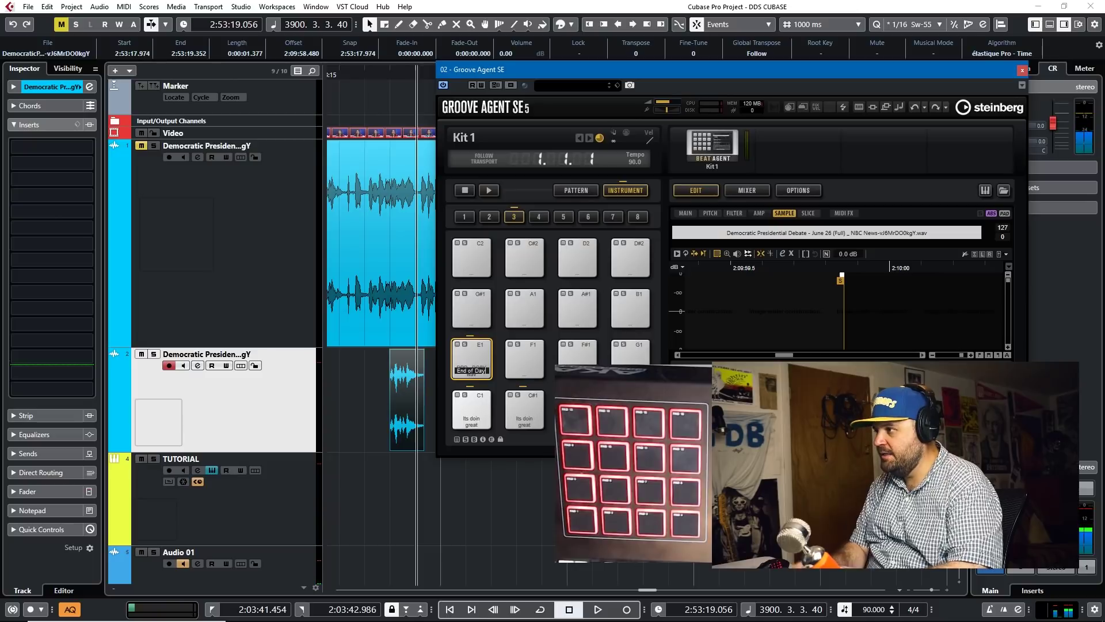
left_click(432, 519)
Duplicate the "End of Day" pad so it occupies both E1 and F1, and select the TUTORIAL track.
mouse_move(471, 367)
left_mouse_down()
mouse_move(526, 357)
mouse_move(468, 364)
left_mouse_up()
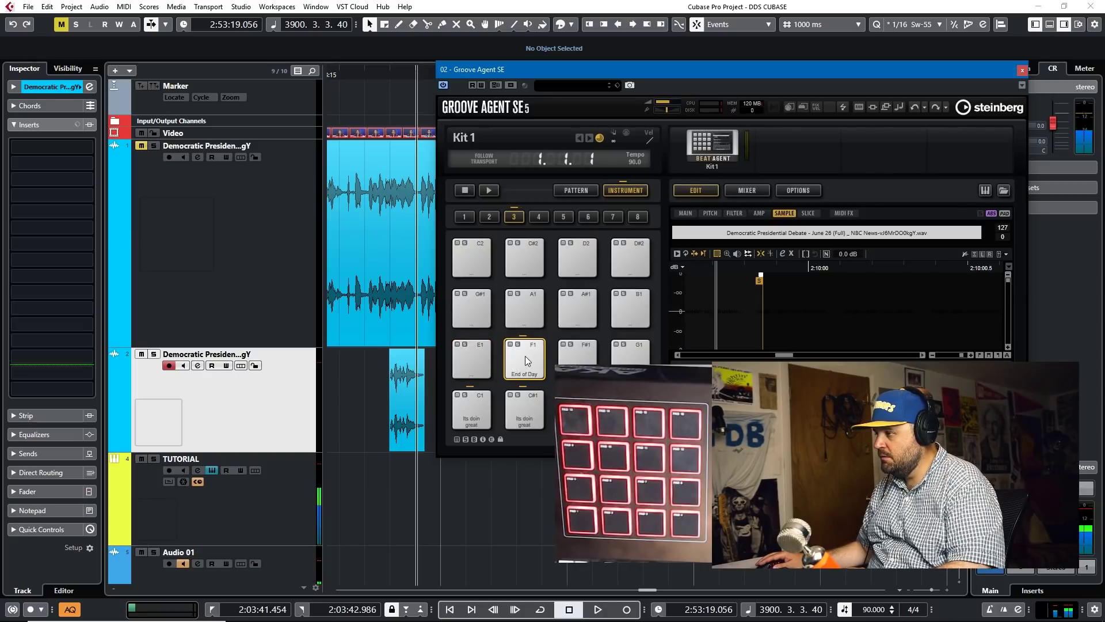
left_click_drag(525, 355, 513, 357)
left_click(293, 498)
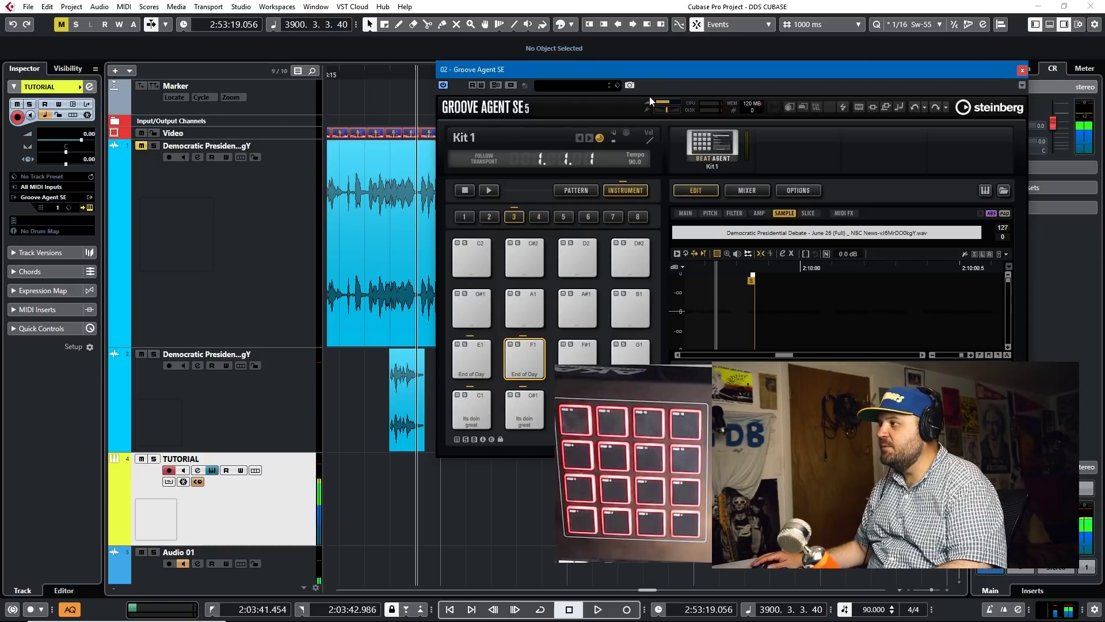
Set the Coarse tuning of the duplicated "End of Day" pad F1 to 4 semitones and try out both pads.
left_click_drag(644, 70, 305, 75)
left_click(348, 202)
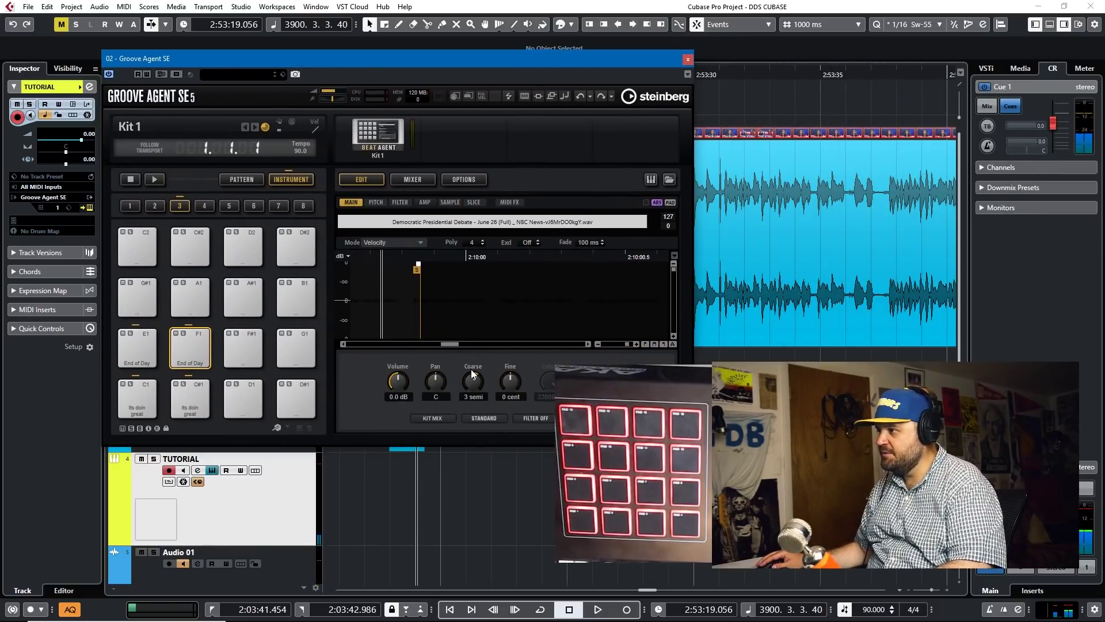
scroll(471, 371, "up", 1)
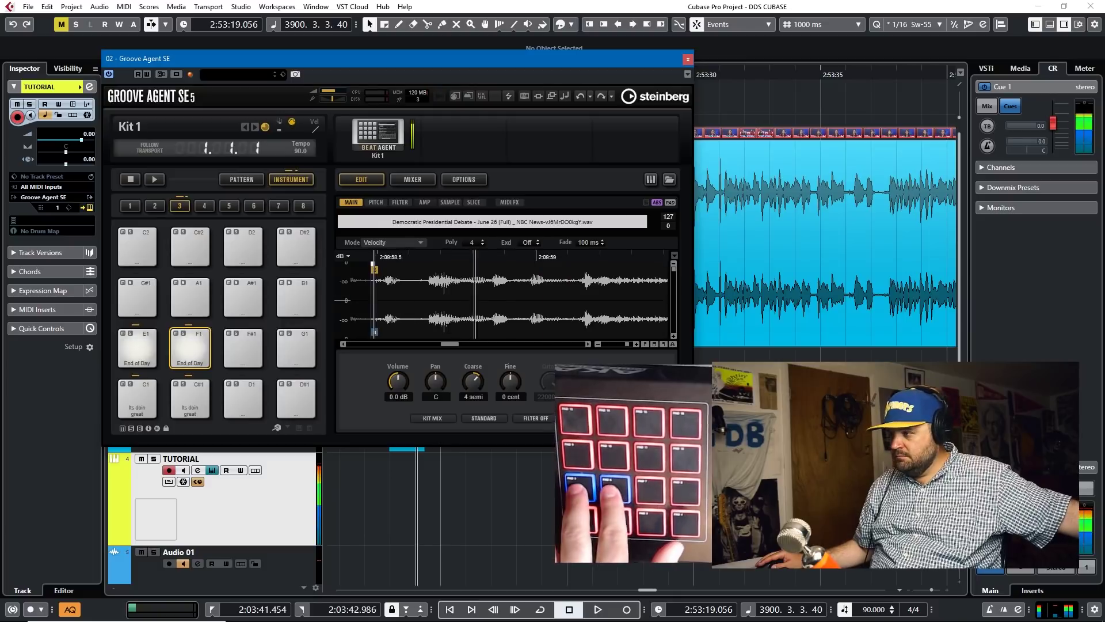
Set the AudioWarp mode of pad F1's sample to Music and close Groove Agent SE.
left_click(449, 202)
left_click_drag(445, 61, 348, 1)
left_click(507, 312)
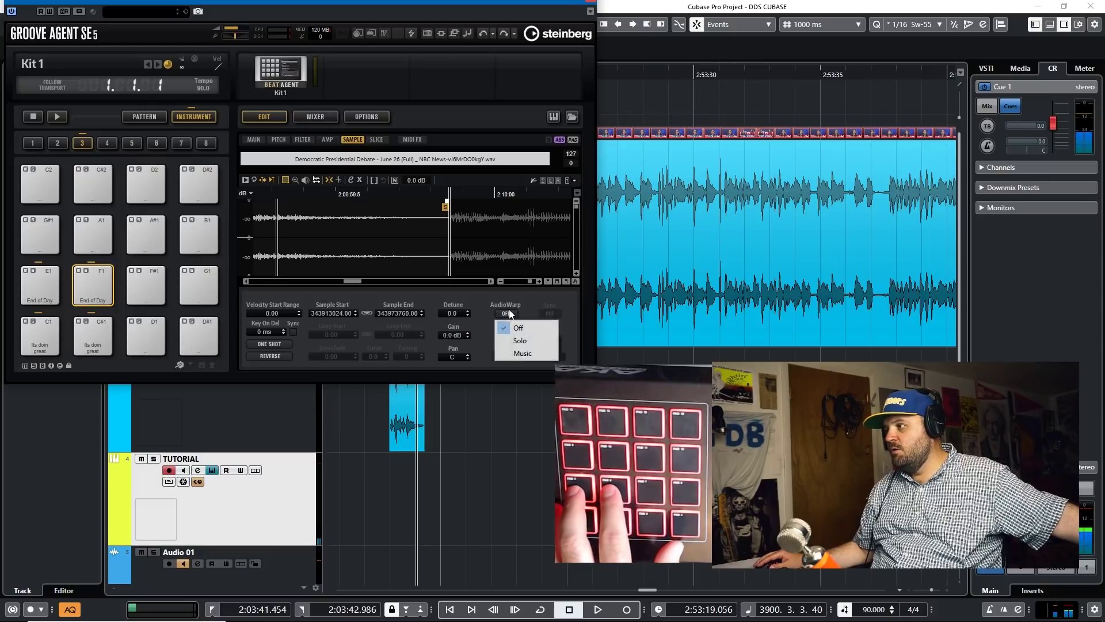
left_click(512, 353)
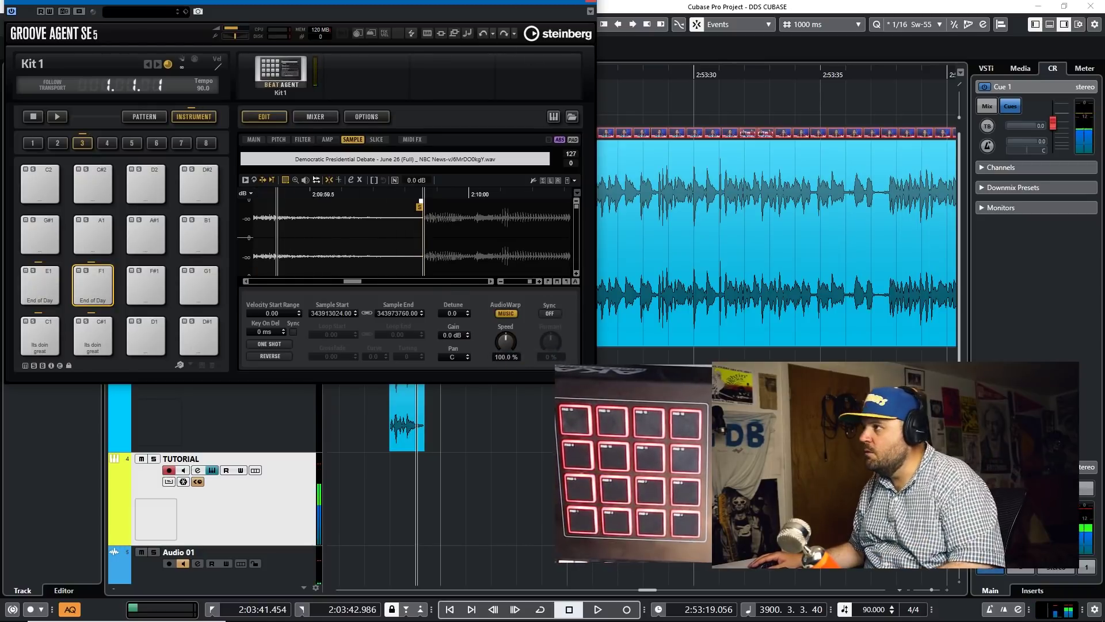
left_click_drag(516, 1, 564, 160)
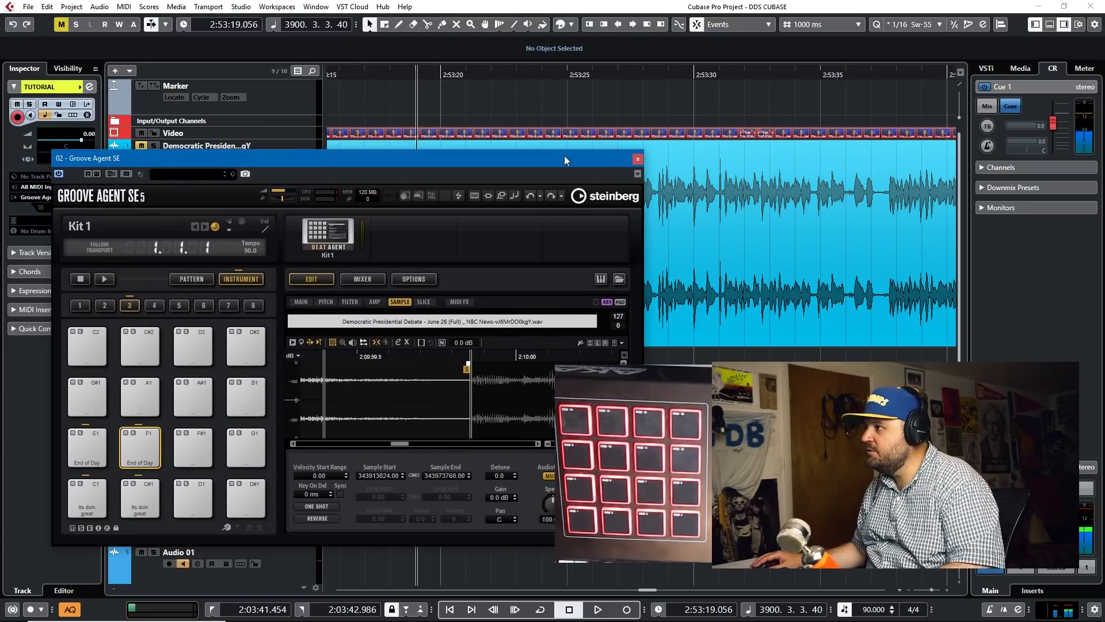
left_click(639, 160)
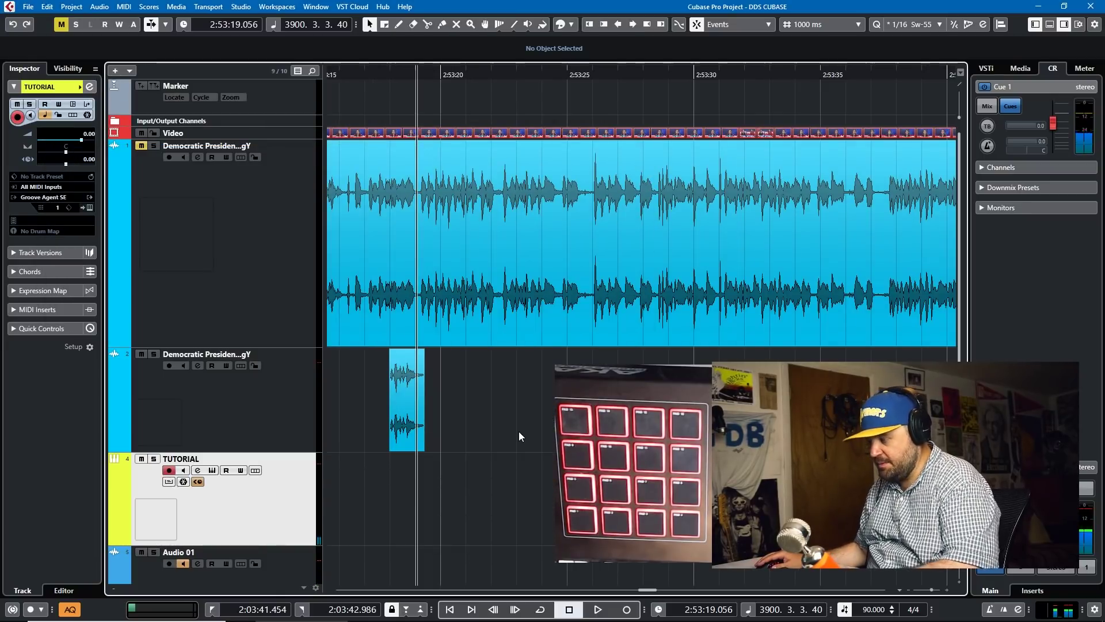
Play back the next clip on the second debate track, at 2:55:47.197, and open the TUTORIAL track's Groove Agent SE.
left_click(266, 396)
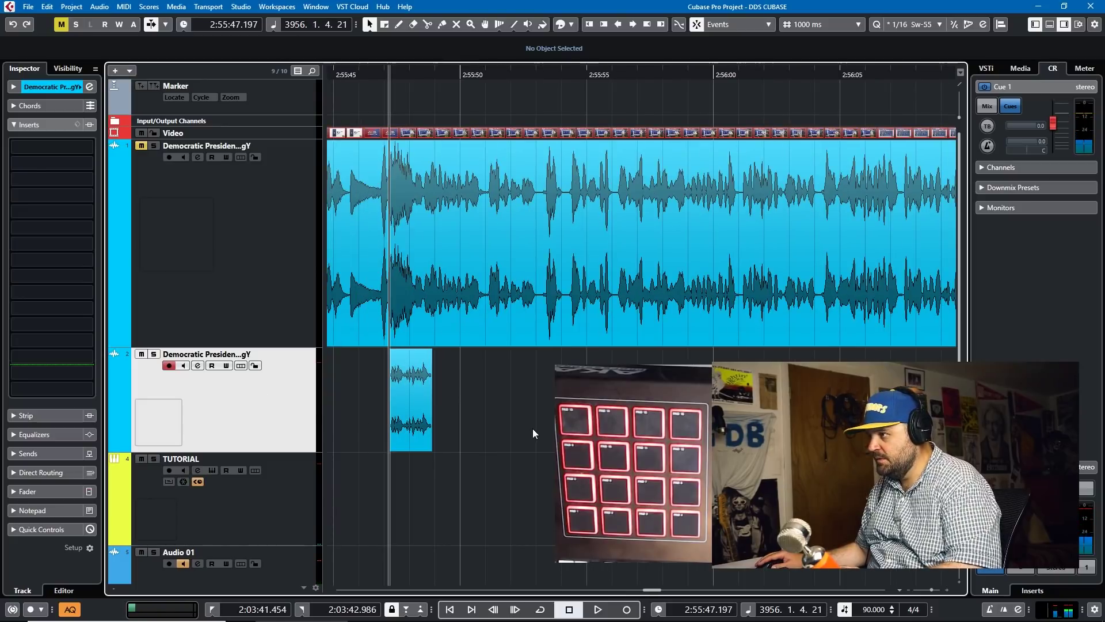
key("space")
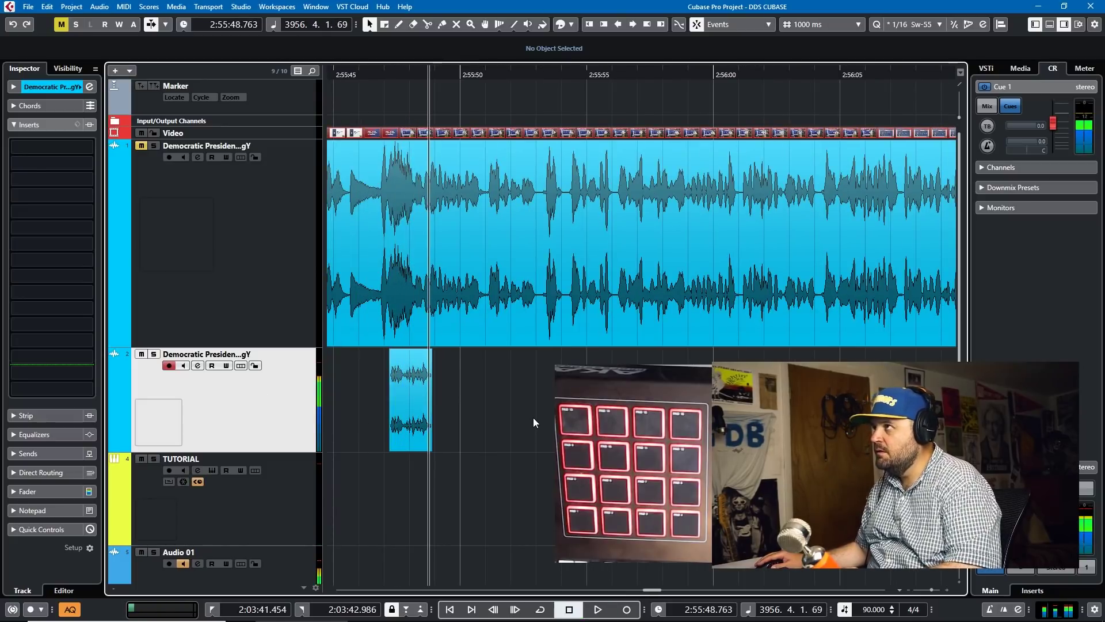
left_click(198, 481)
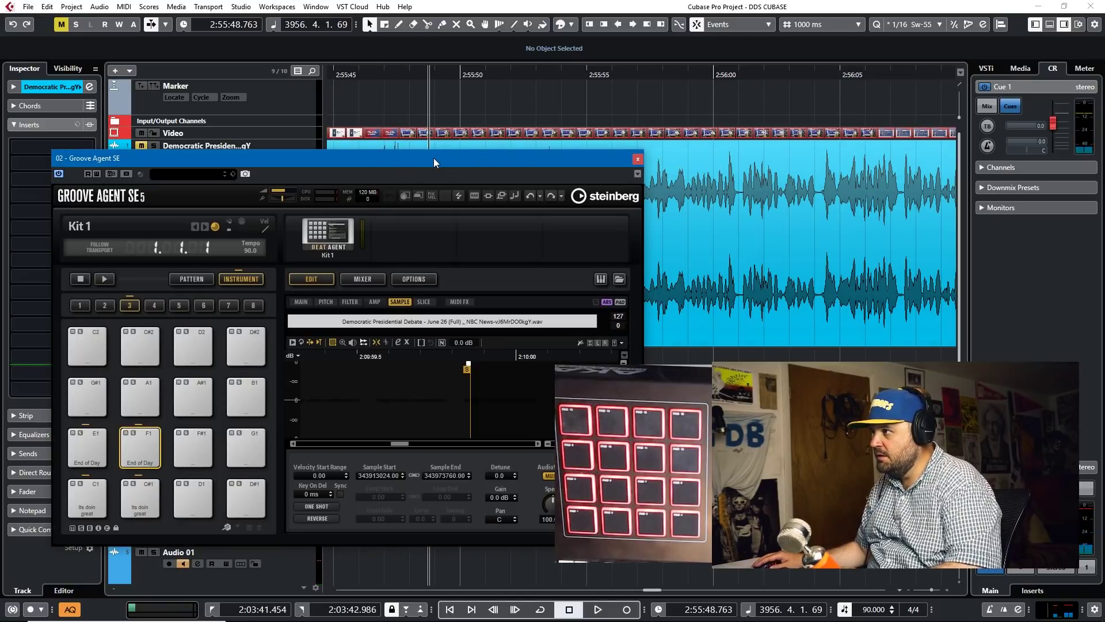
Load the clip at 2:55:47.197 onto pad D1 and name the pad "Pay the rent".
left_click_drag(433, 158, 815, 143)
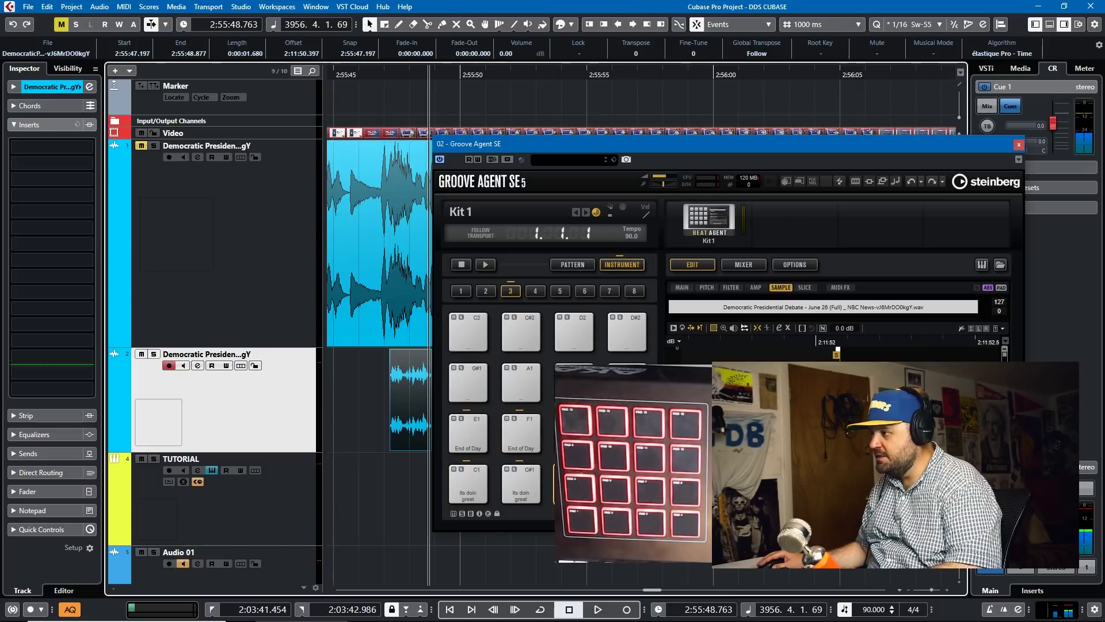
right_click(573, 391)
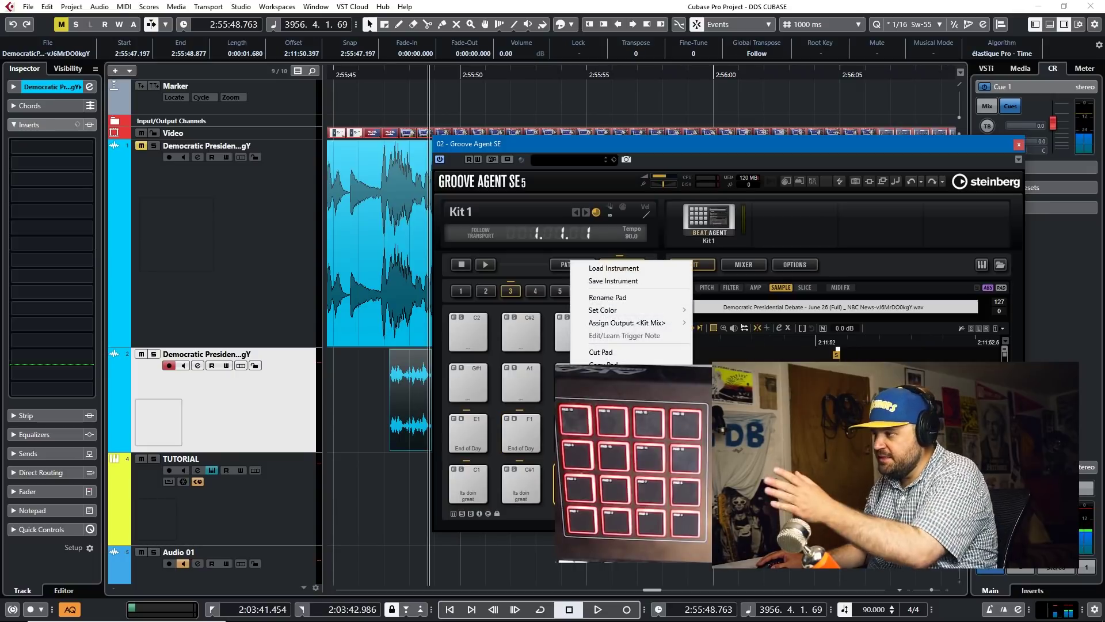
left_click(591, 298)
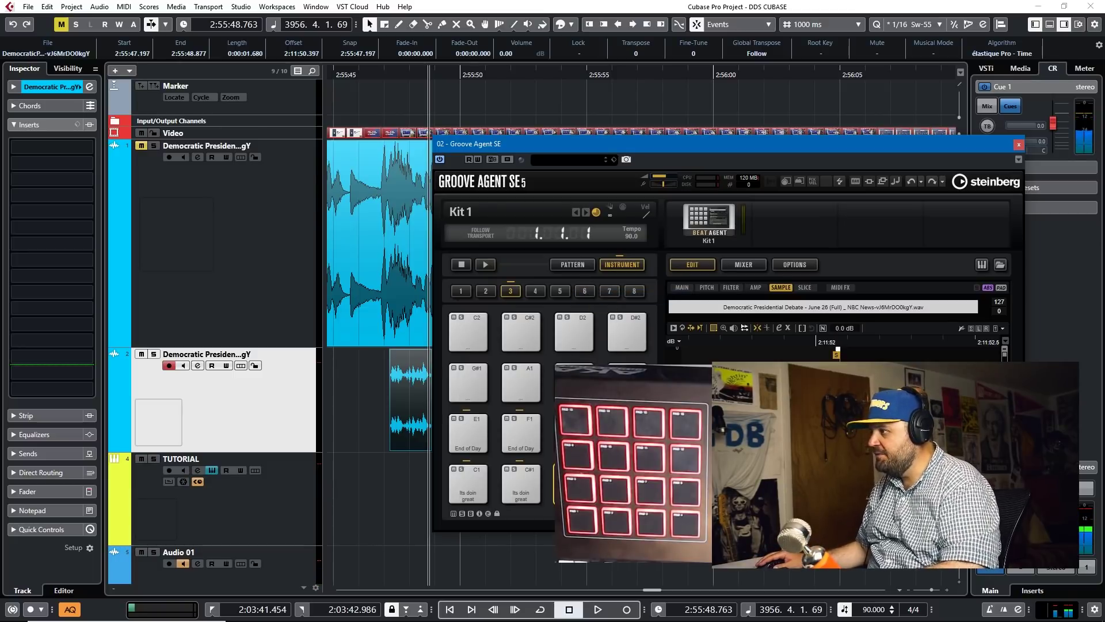
Shorten pad D1's sample so its end lies just before 2:11:51, and close Groove Agent SE.
left_click_drag(703, 143, 701, 113)
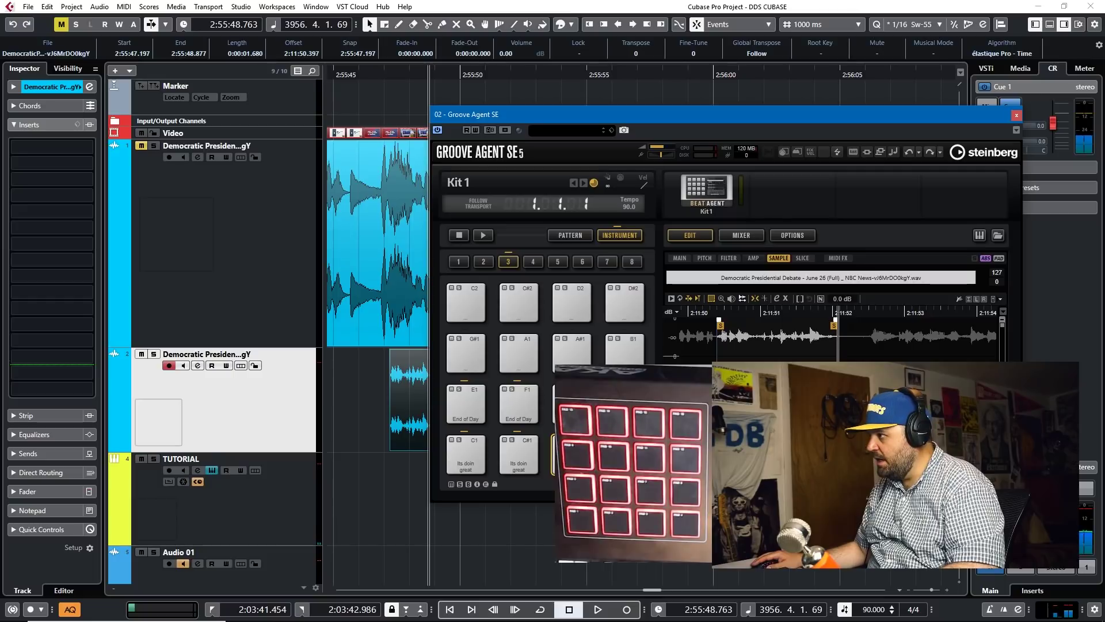
left_click_drag(834, 333, 752, 338)
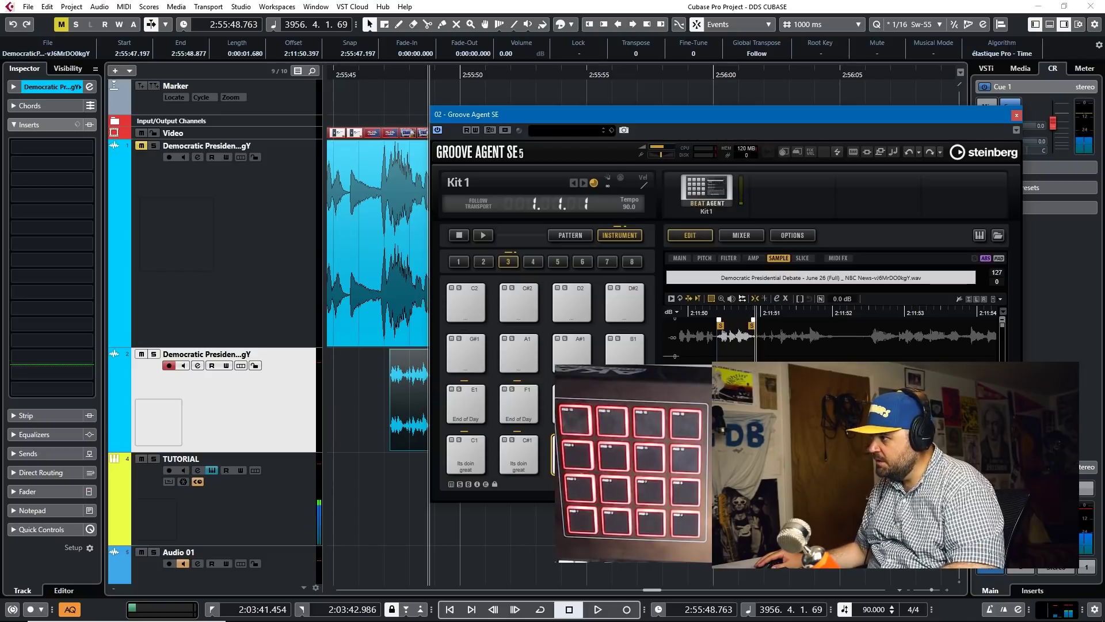
left_click(1016, 115)
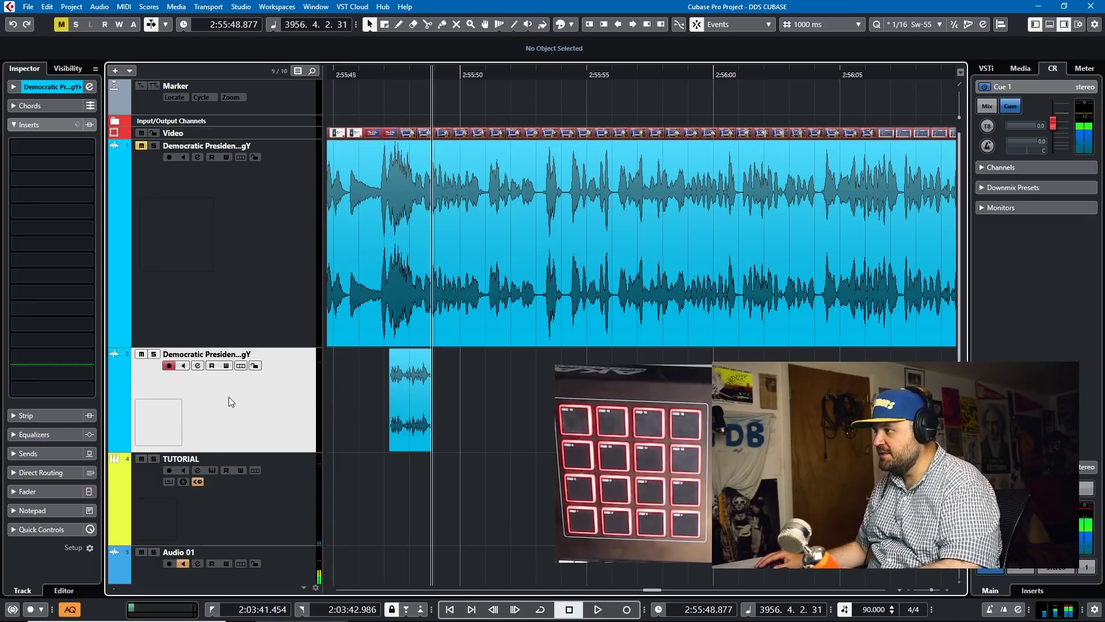
Play back the next debate clip, at 2:58:03.433, and open Groove Agent SE from the TUTORIAL track.
key("space")
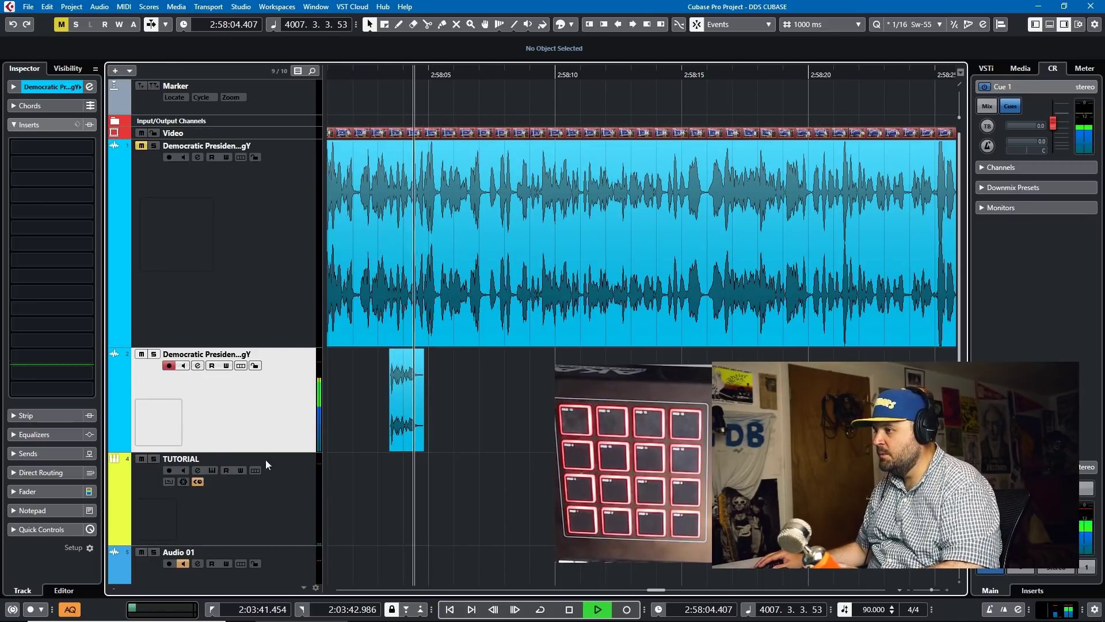
key("space")
left_click(247, 477)
left_click(211, 471)
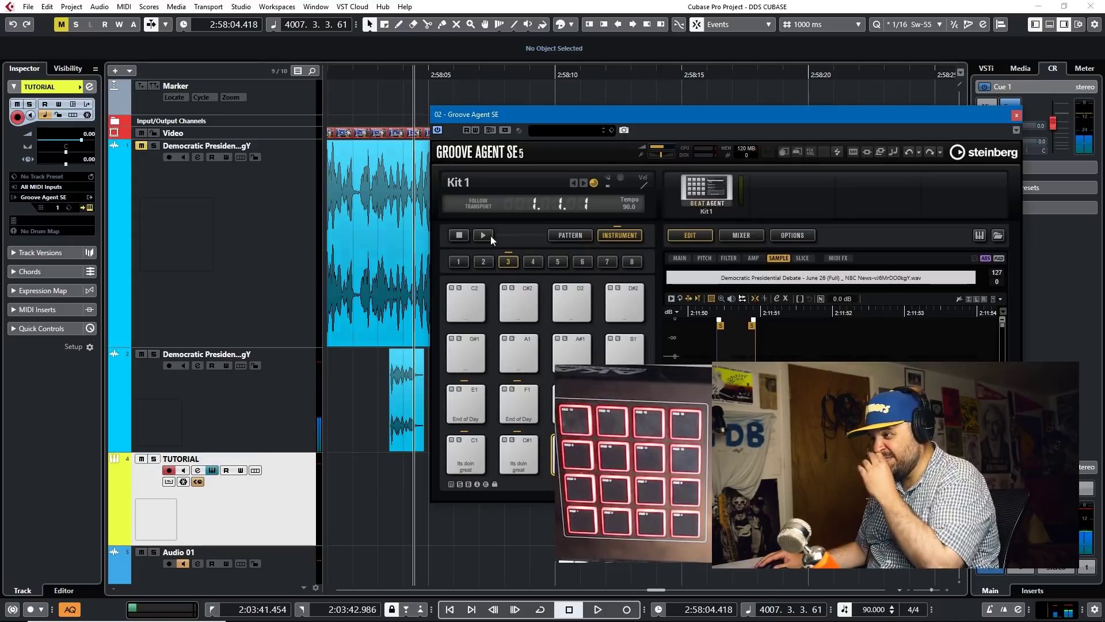
Load the clip at 2:58:03.433 onto pad D#1 and name the pad "So Much More".
left_click(405, 413)
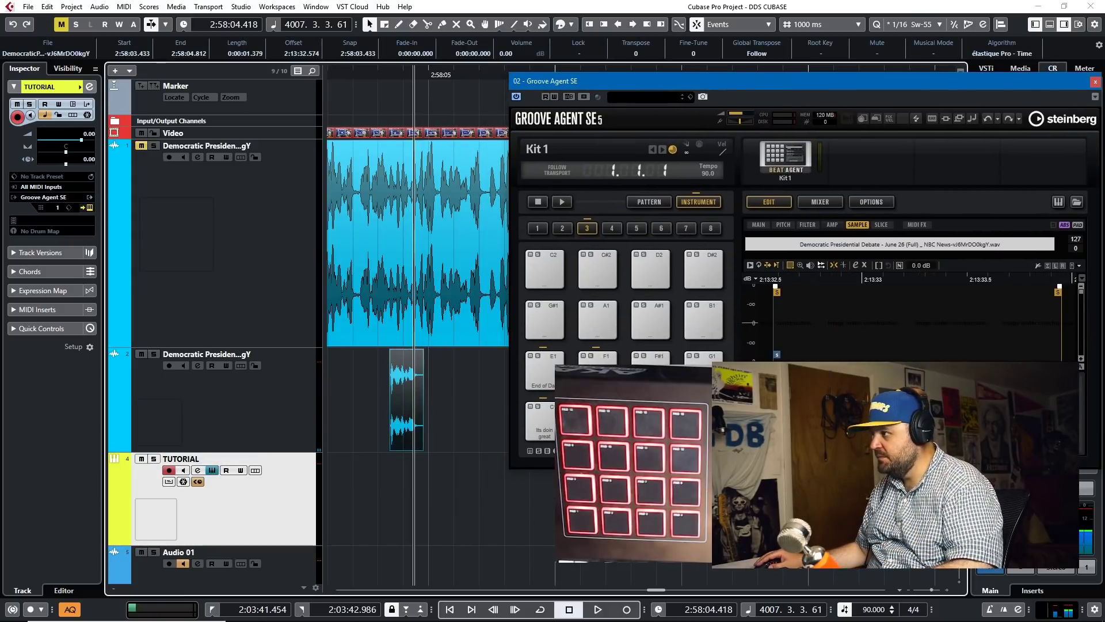
right_click(702, 406)
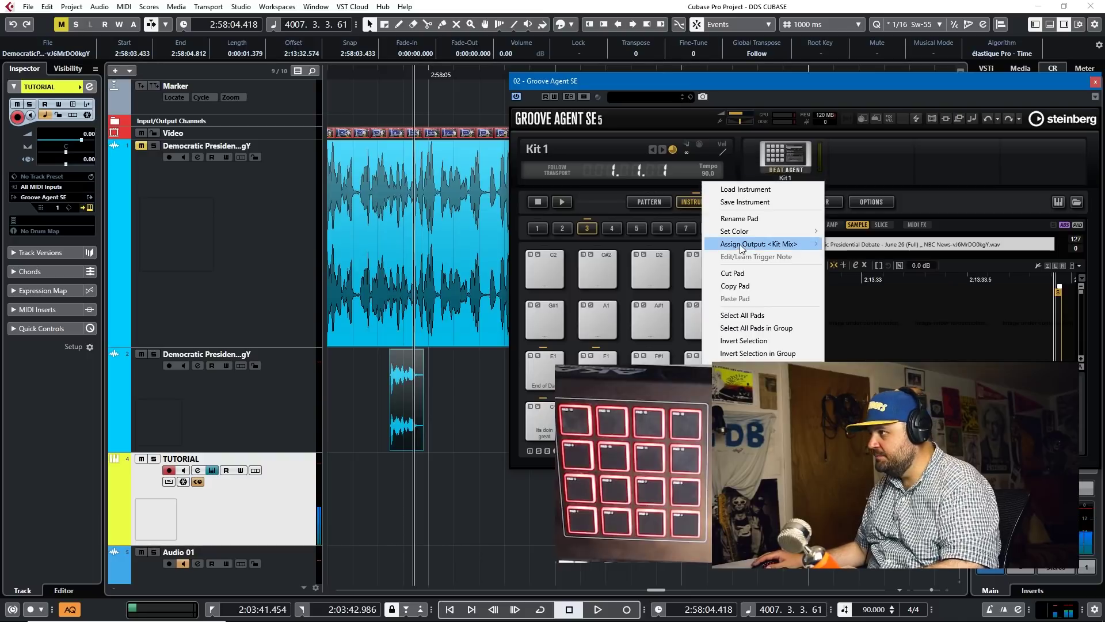
left_click(745, 220)
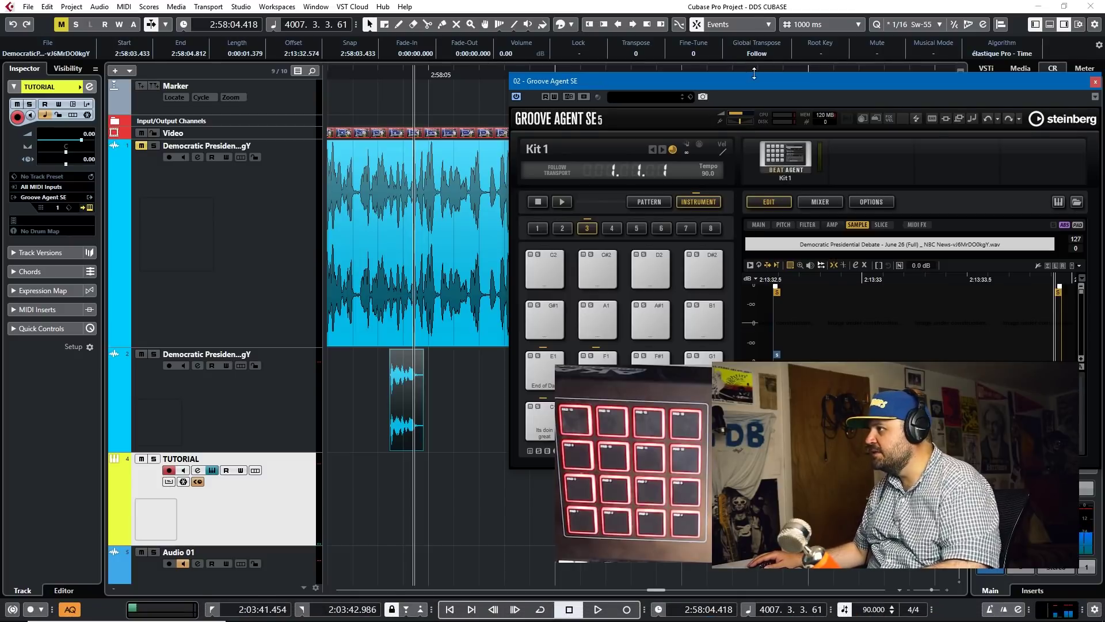
Shape pad D#1's pitch envelope with an early peak falling to -100 % over 100 ms, and play the pad.
left_click_drag(748, 81, 474, 70)
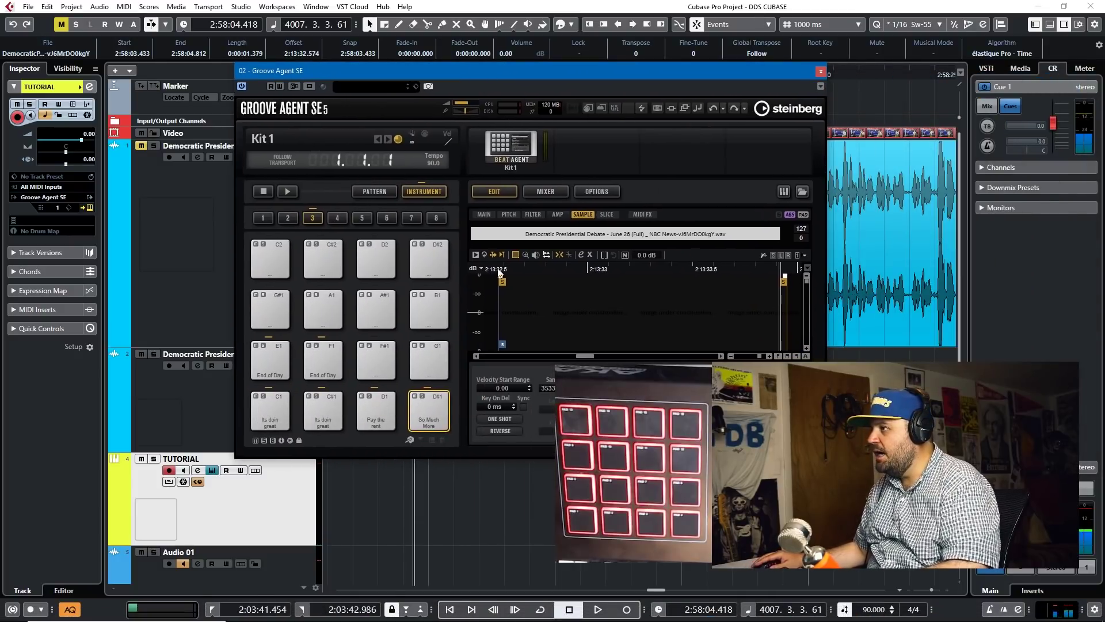
left_click(509, 215)
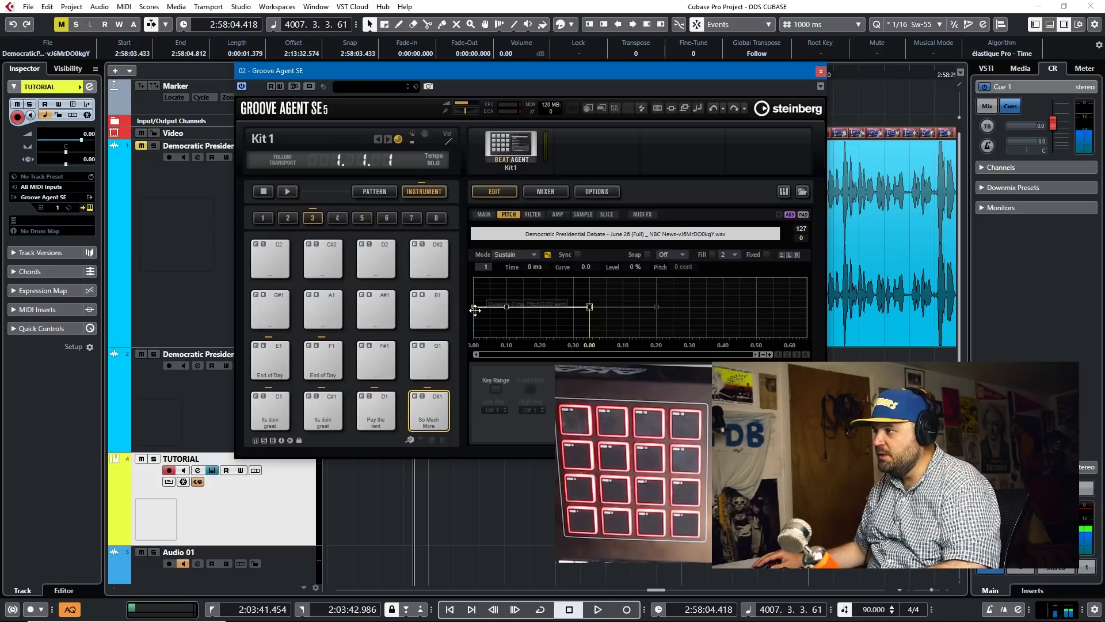
left_click_drag(474, 308, 489, 286)
left_click_drag(572, 307, 522, 336)
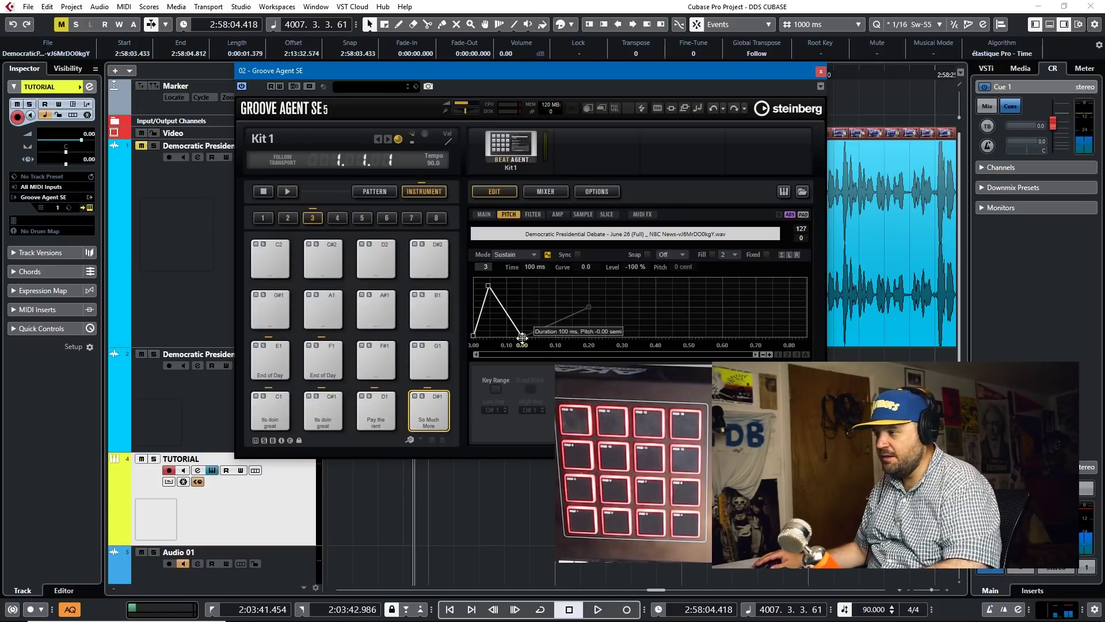
left_click(426, 425)
left_click(425, 425)
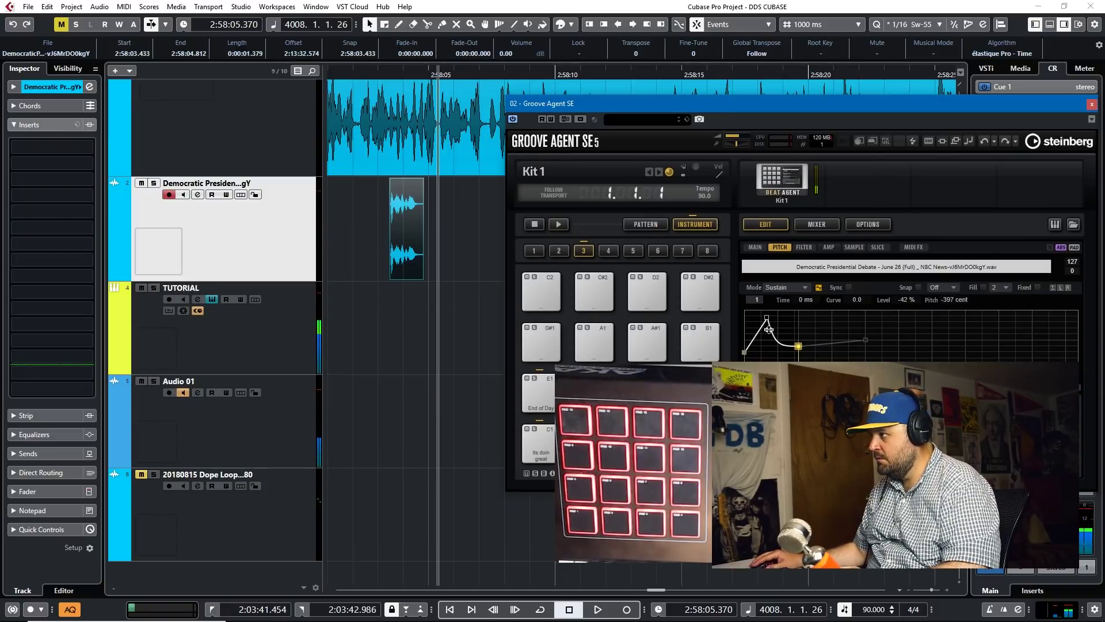
Stretch pad D#1's pitch envelope to peak at 100 % after about 560 ms and fall to about -77 % over 110 ms.
left_click_drag(768, 317, 930, 310)
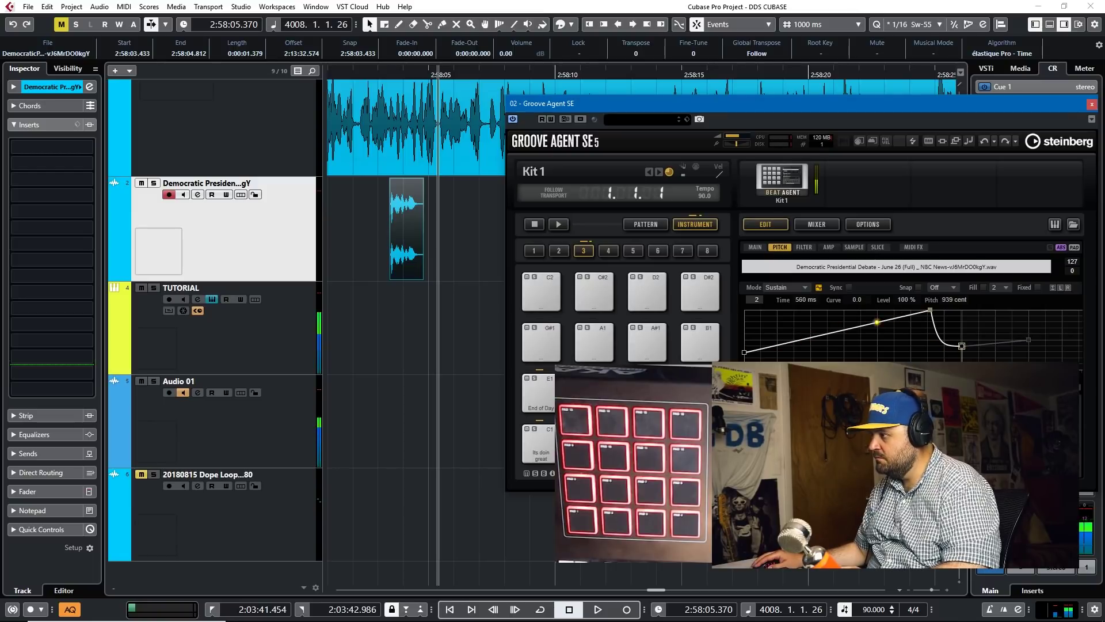
left_click_drag(961, 346, 965, 374)
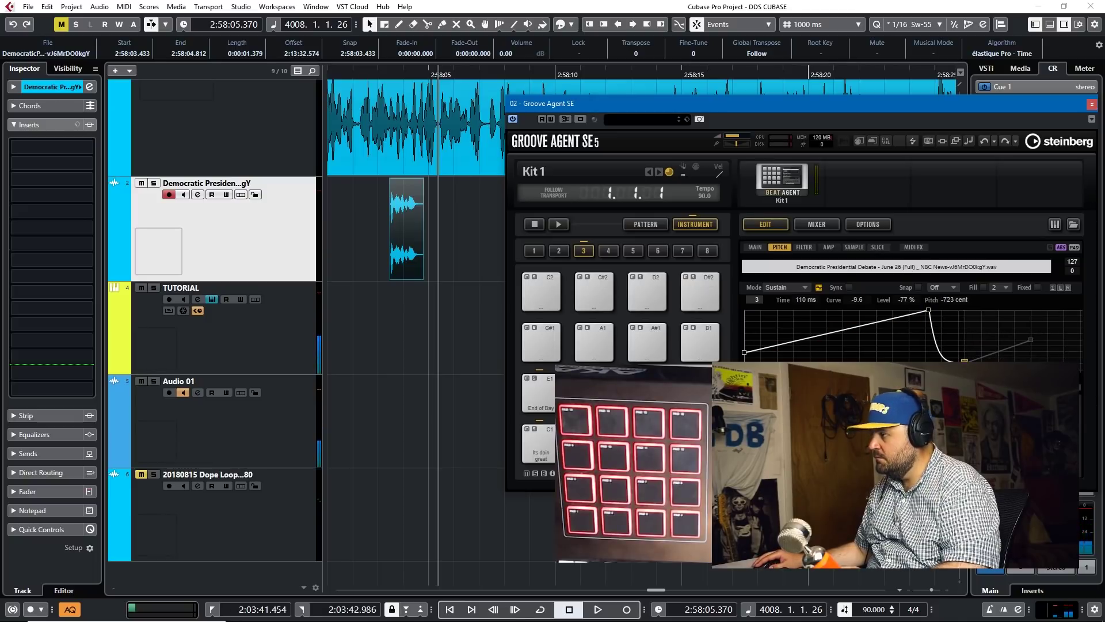
left_click_drag(804, 109, 339, 91)
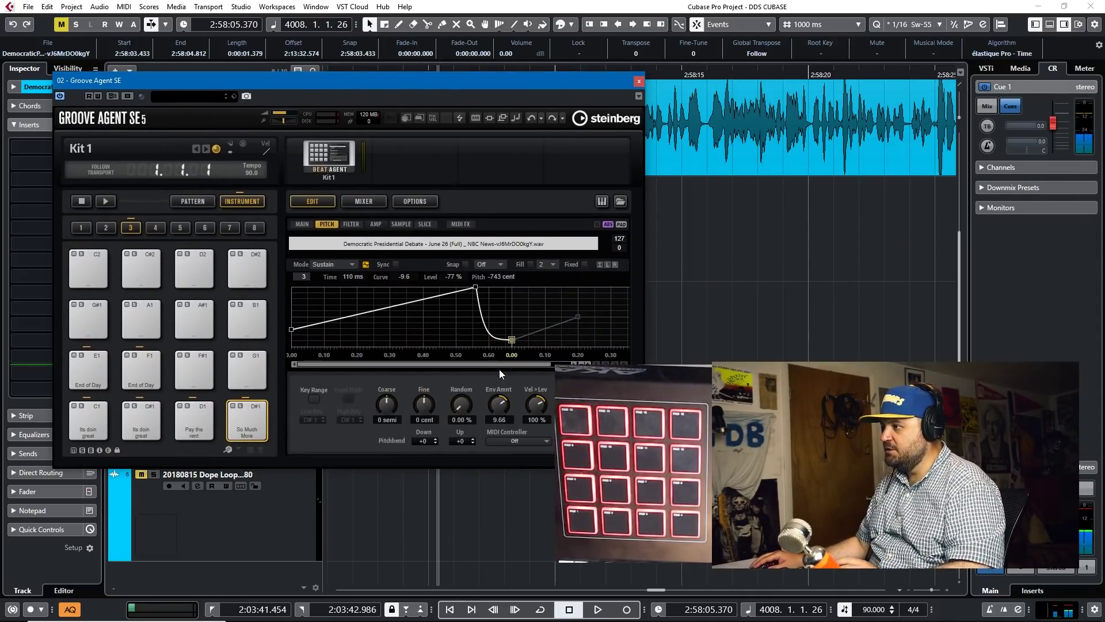
left_click_drag(246, 423, 246, 427)
Try pitch envelope amounts of 0, -60 and -6.18 on the "So Much More" pad, settle on -1.67 and close Groove Agent SE.
left_click(498, 406, "ctrl")
left_click(259, 424)
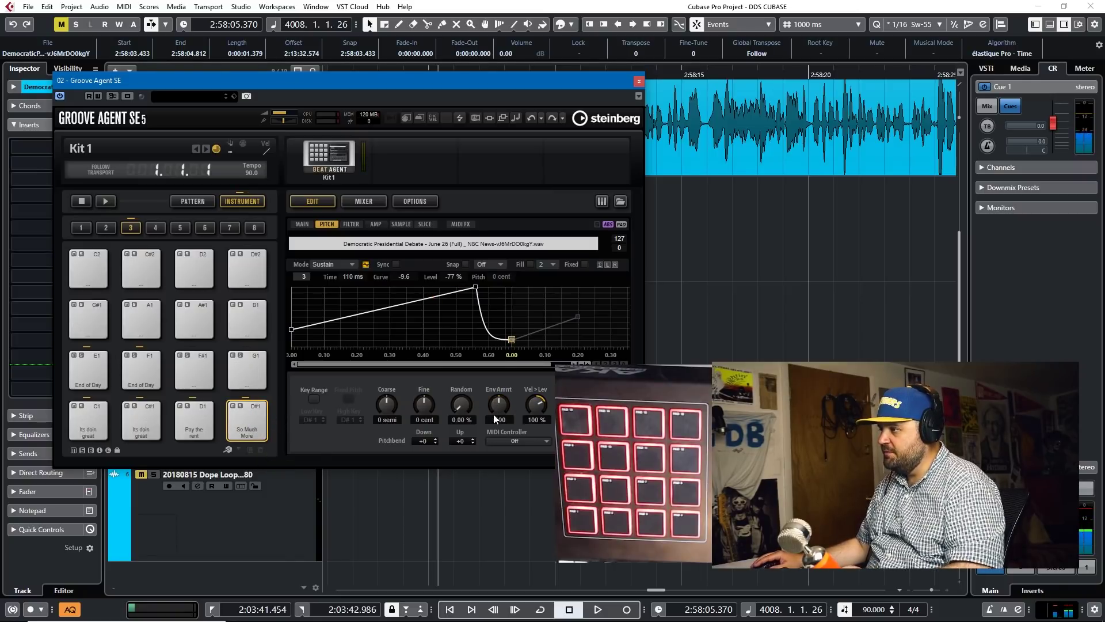
left_click(256, 424)
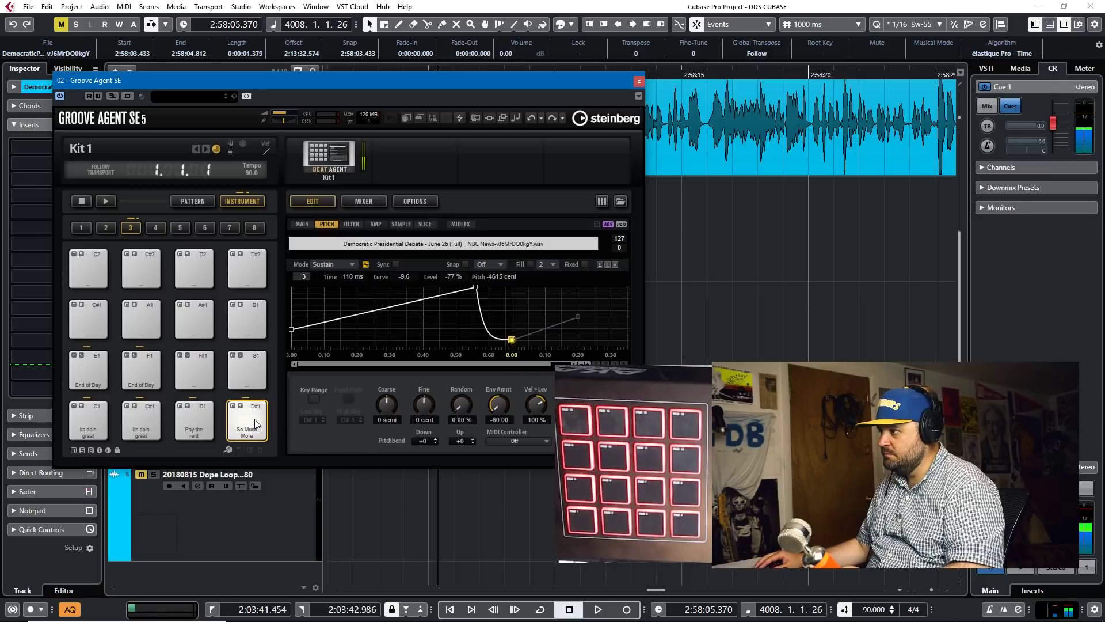
left_click_drag(499, 405, 498, 392)
left_click(262, 417)
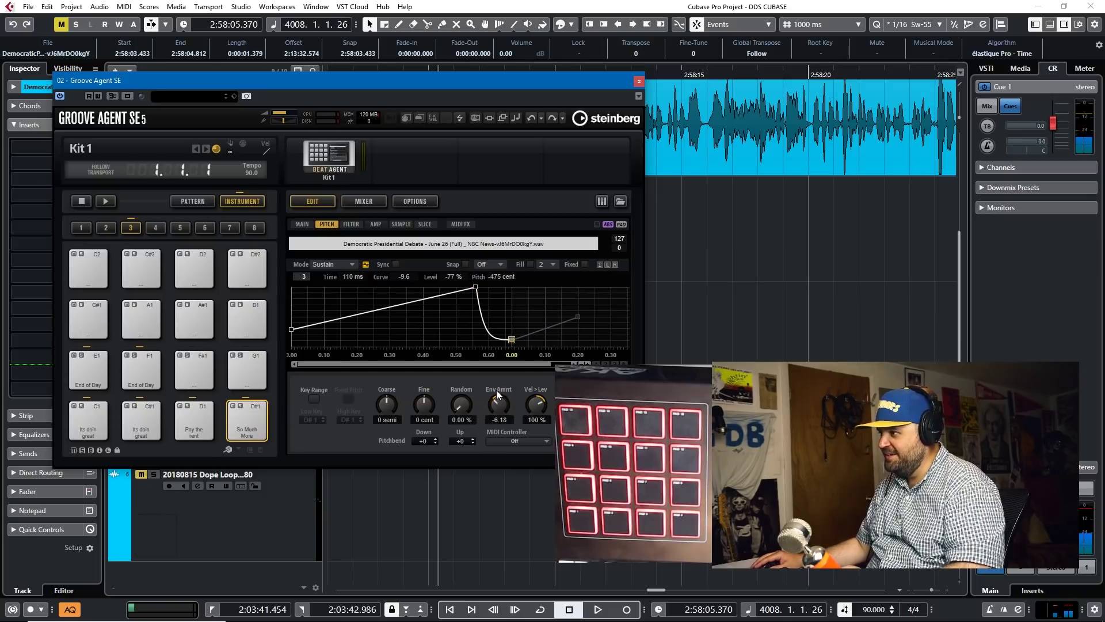
left_click_drag(496, 389, 498, 379)
left_click(239, 415)
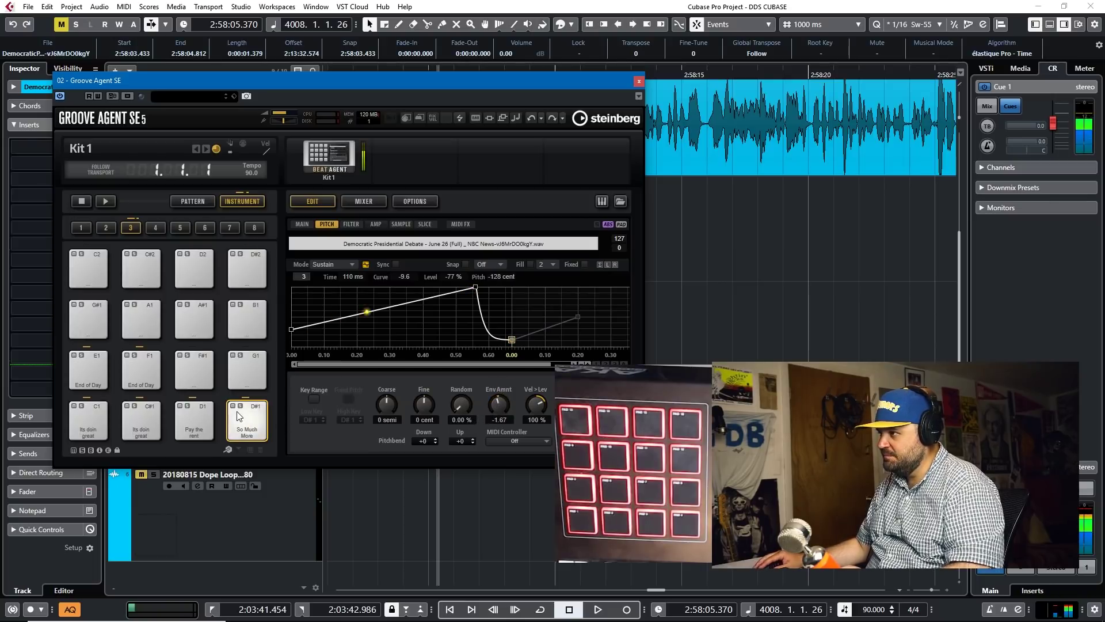
left_click(240, 416)
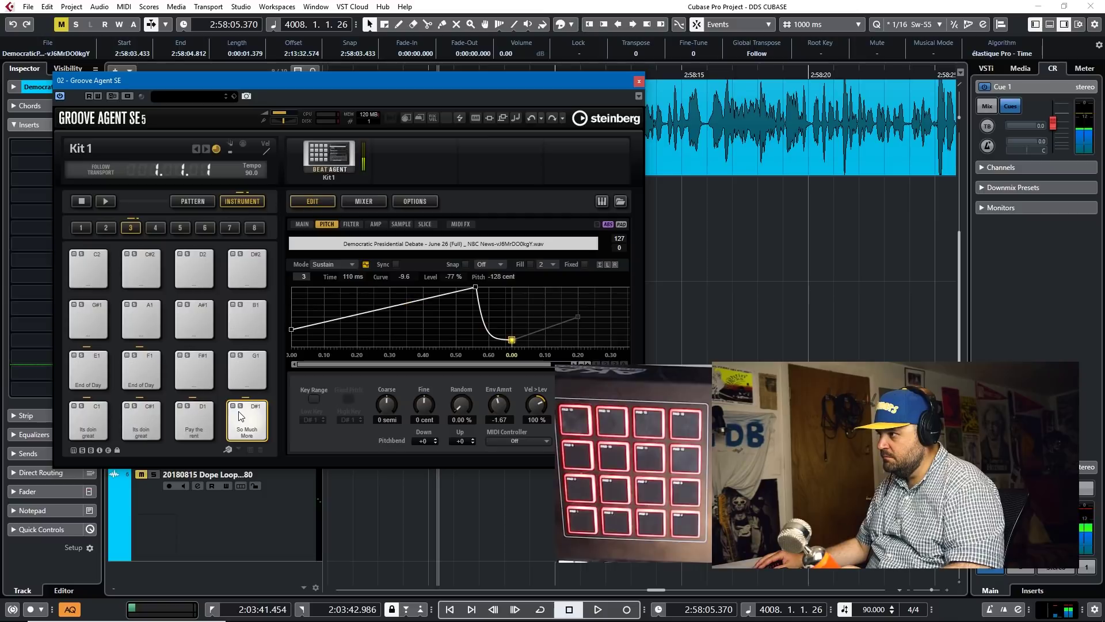
left_click(641, 81)
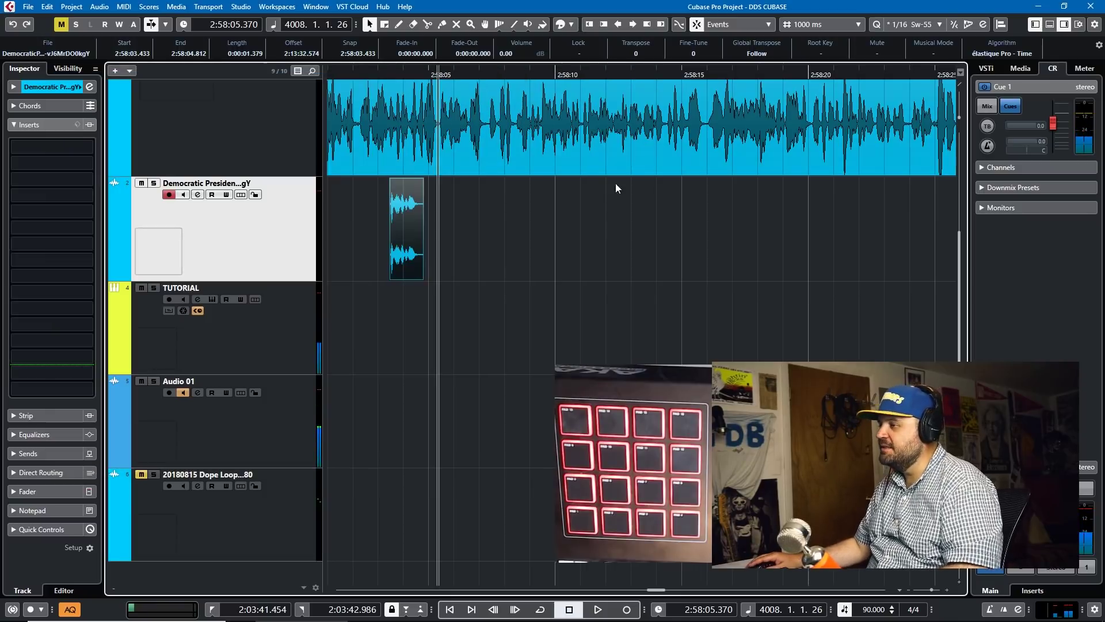
Locate the next clip on the second debate track, at 3:02:08.159, and play it back.
left_click(547, 222)
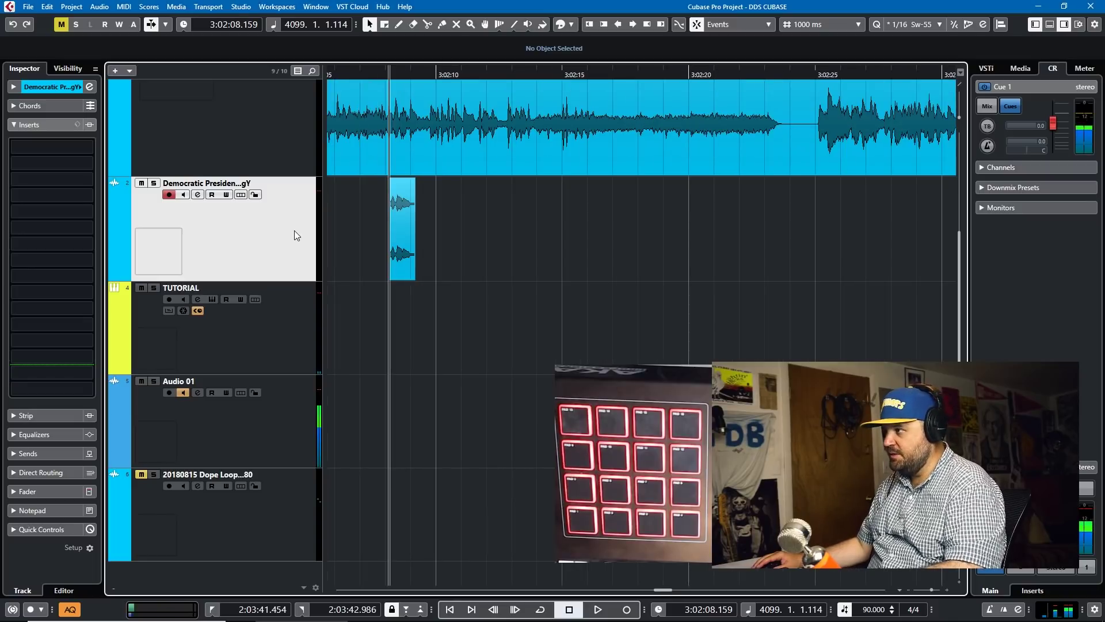
key("space")
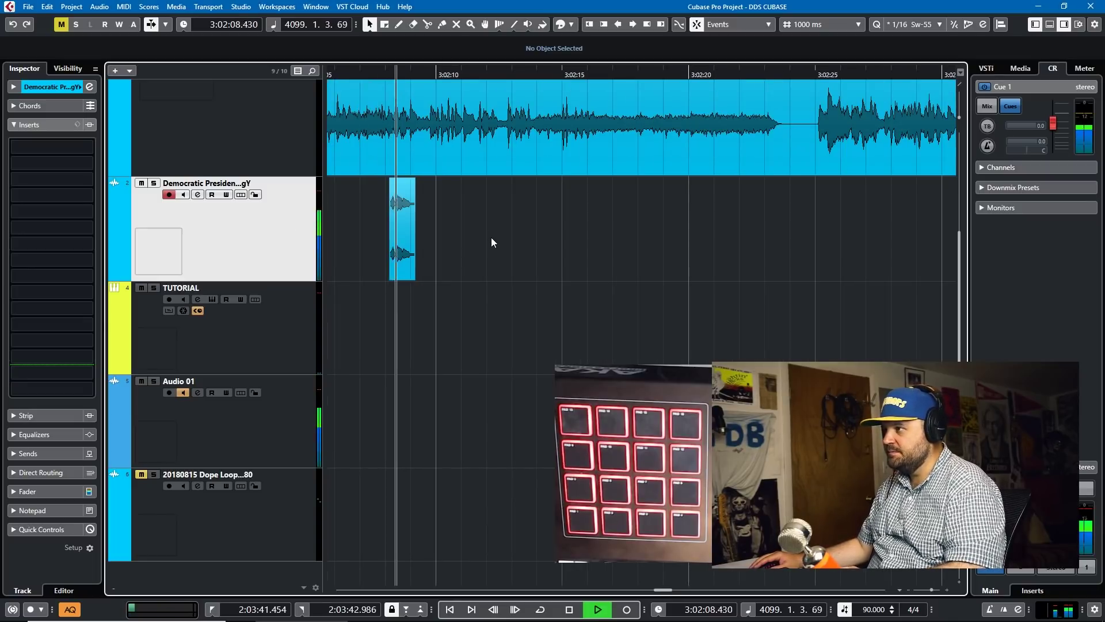
Stop playback, load the debate clip at 3:02:08.159 onto pad F#1 of the TUTORIAL track's Groove Agent SE, and rename the pad McDonalds.
key("space")
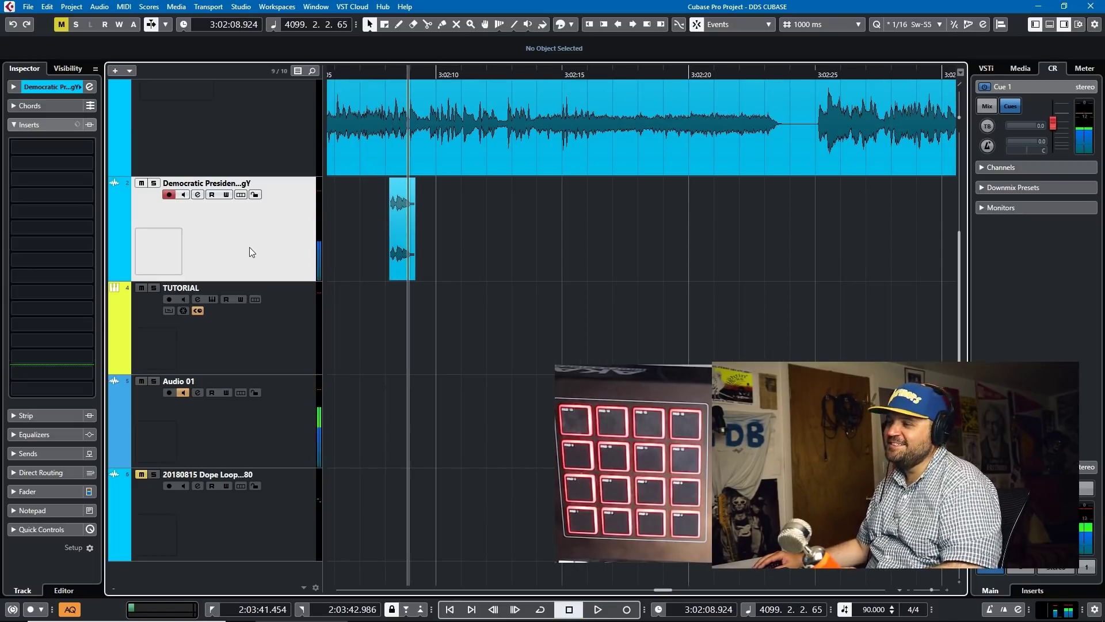
left_click(231, 338)
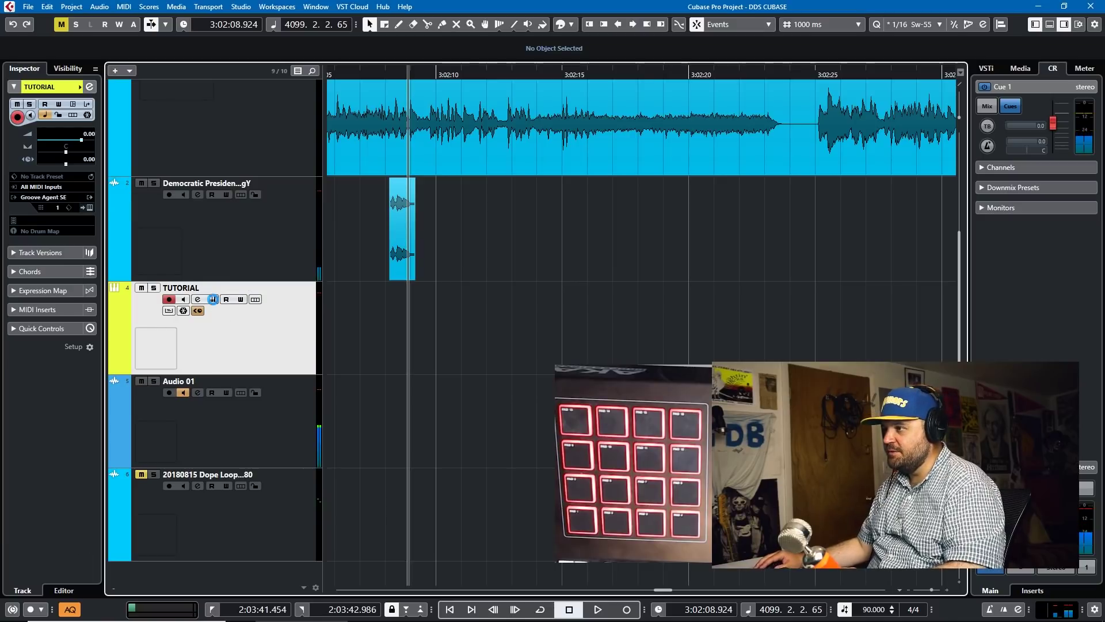
left_click(213, 300)
left_click_drag(475, 107, 877, 148)
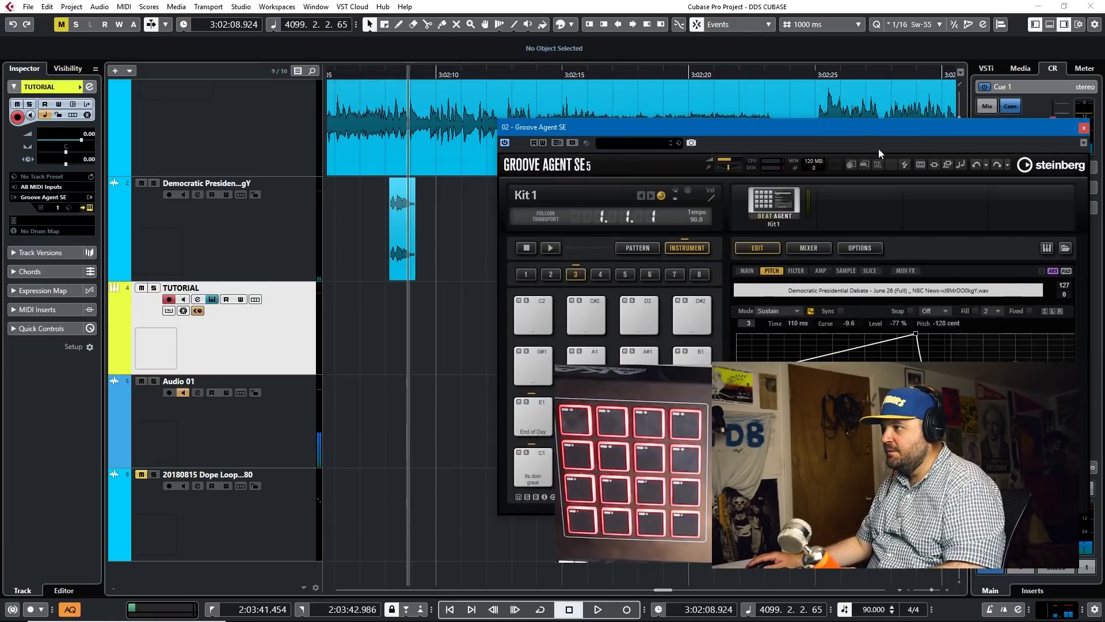
left_click(410, 271)
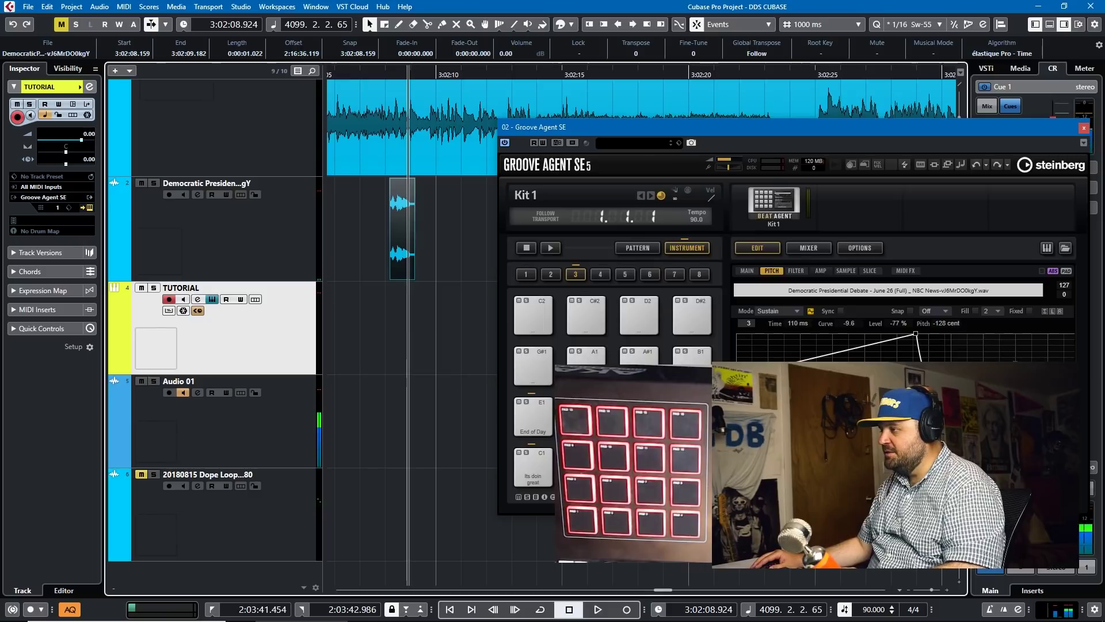
right_click(639, 196)
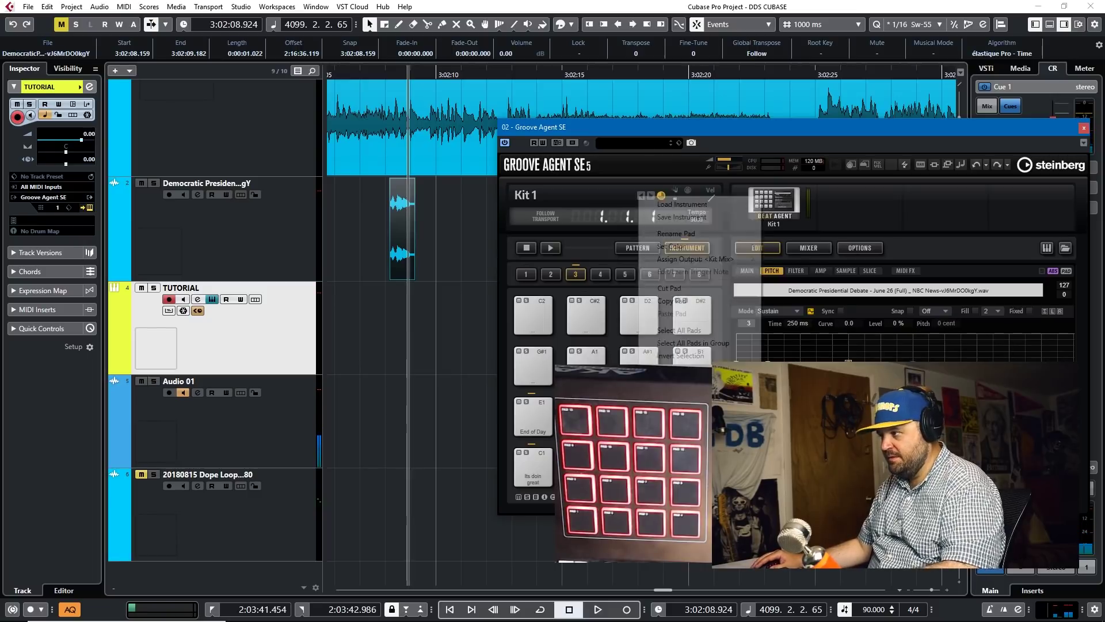
left_click(674, 235)
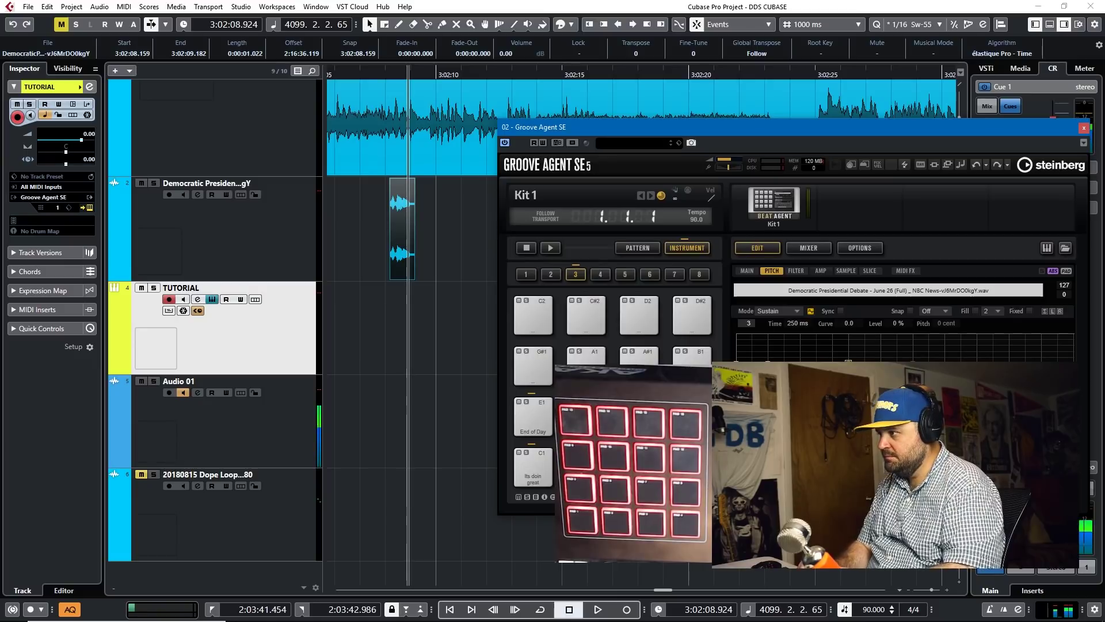
Locate the next clip on the second debate track, at 3:03:59.638, and play it back.
left_click_drag(829, 136, 895, 215)
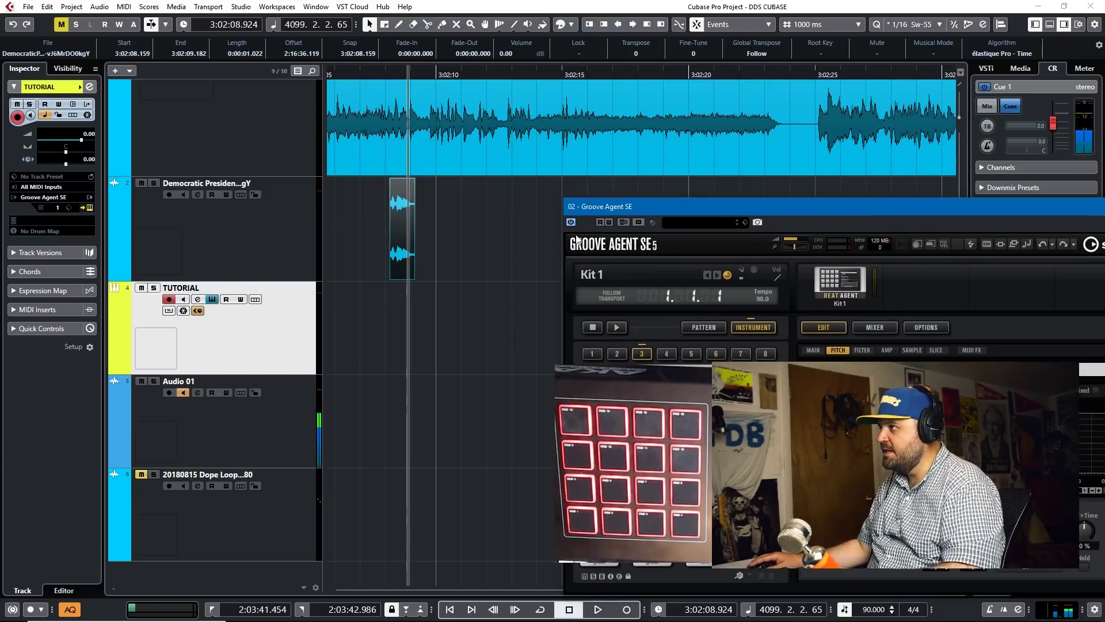
left_click(260, 261)
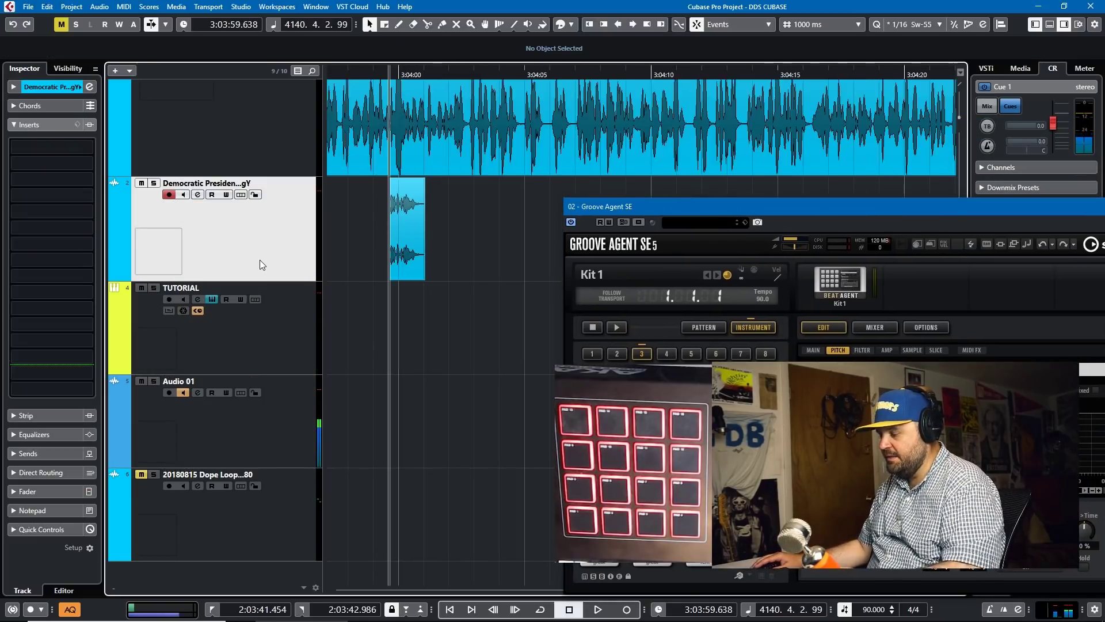
key("space")
key("space")
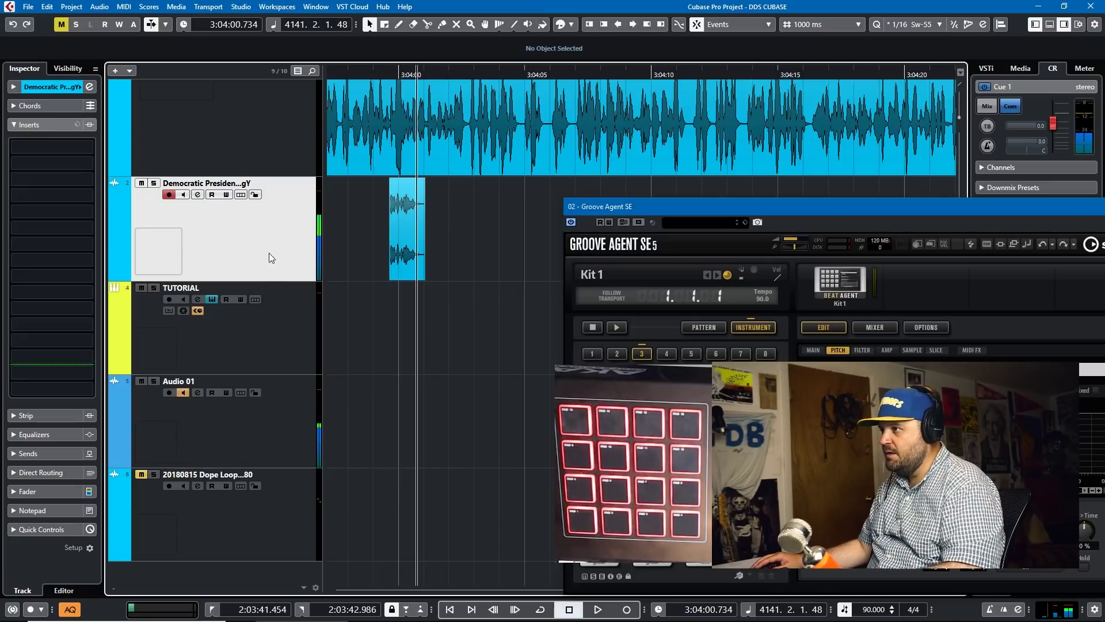
Load the debate clip at 3:03:59.638 onto pad G1 and rename the pad Ship to China.
left_click(398, 228)
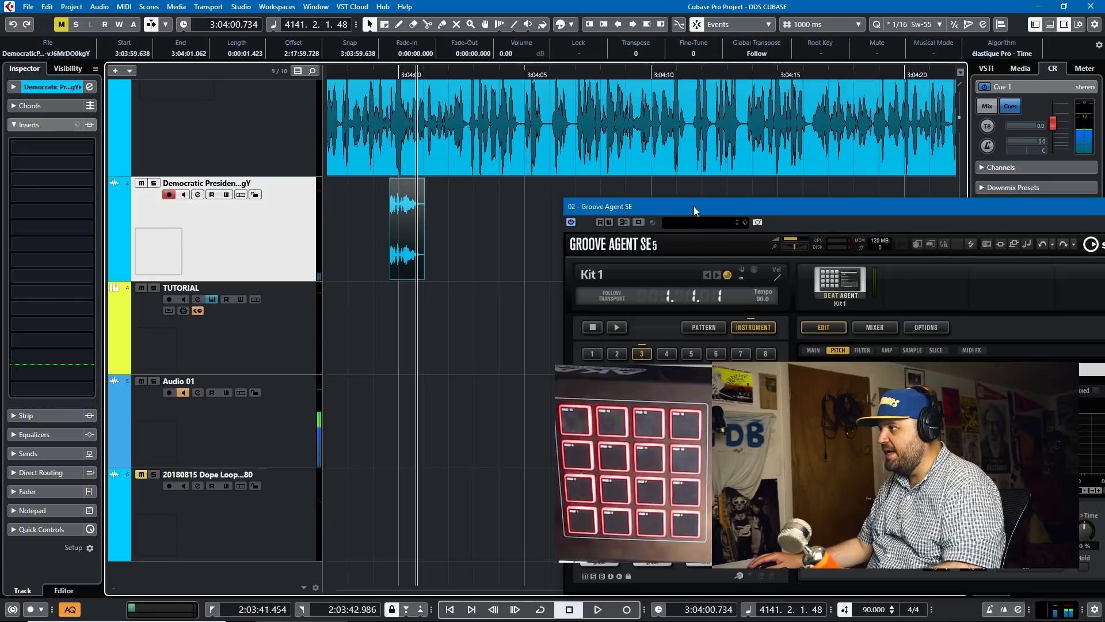
left_click_drag(695, 211, 375, 19)
right_click(440, 298)
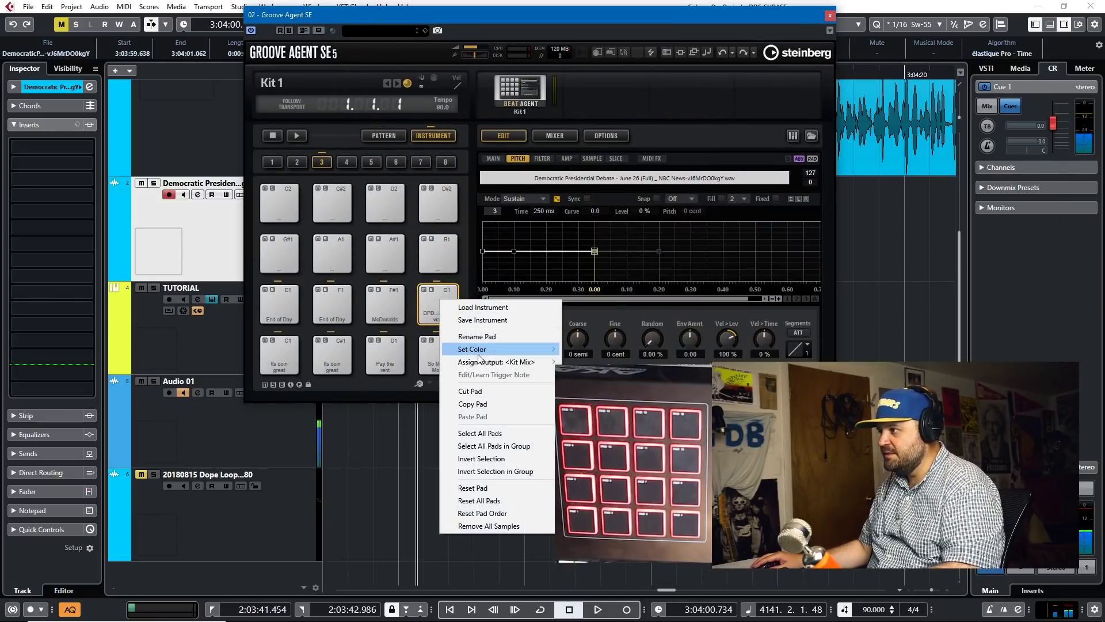
left_click(477, 336)
type("s")
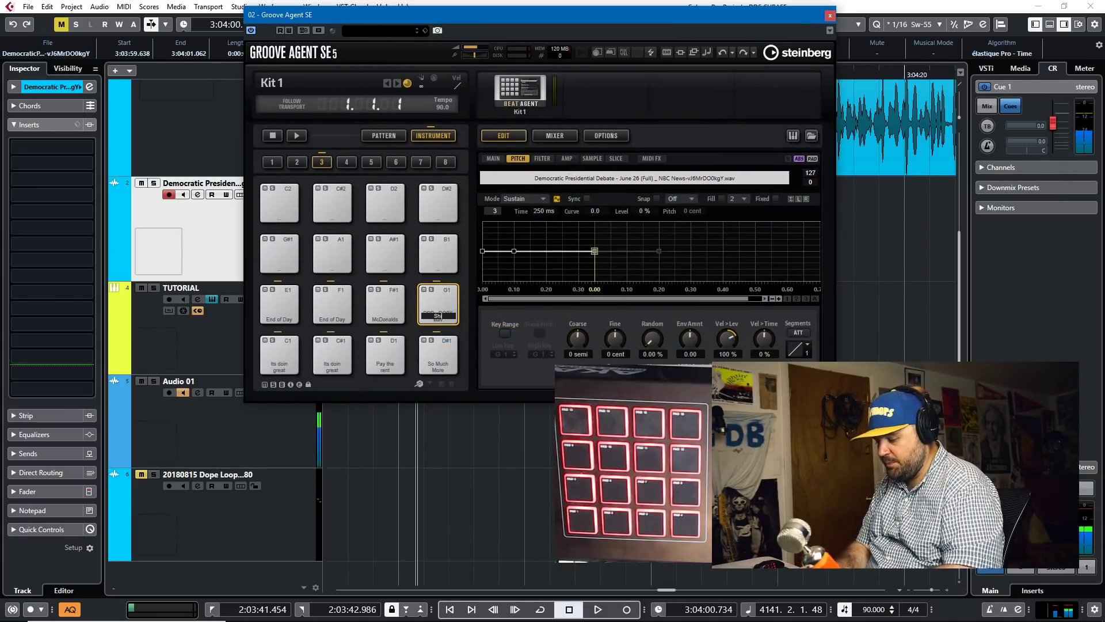
type("hip to China")
key("Return")
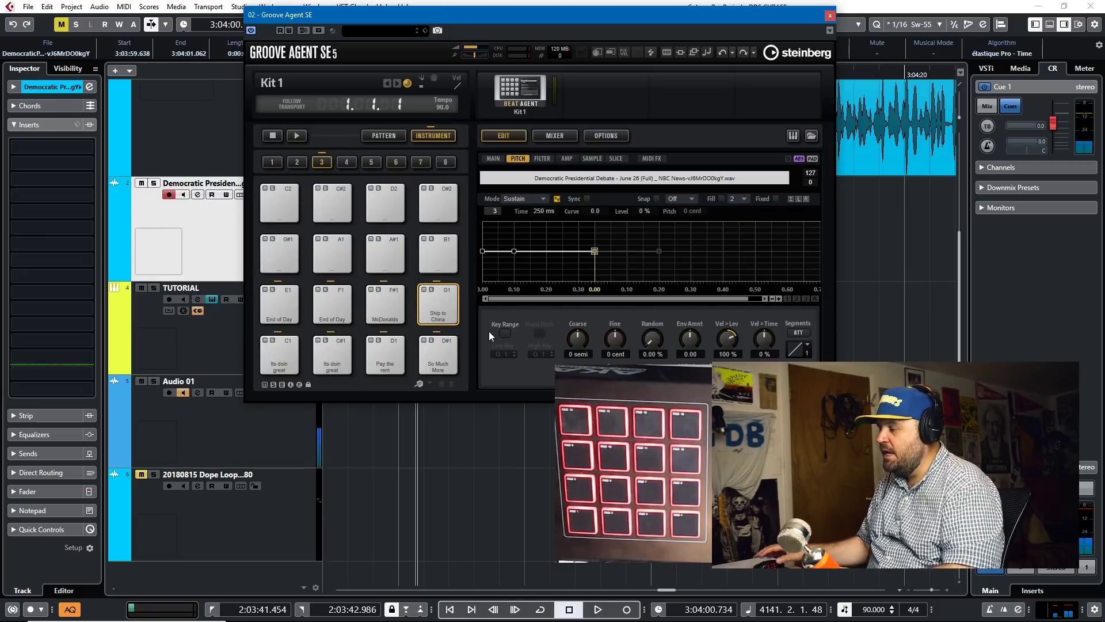
Open the "Ship to China" pad's sample settings and audition the pad in No Loop and Continuous modes.
left_click_drag(470, 14, 299, 7)
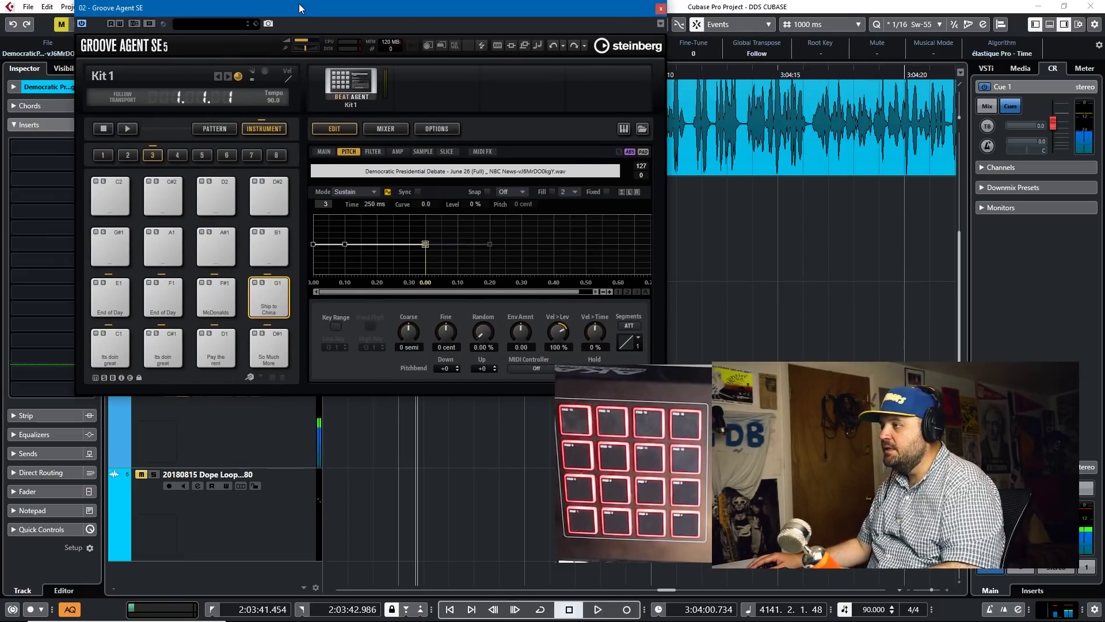
left_click(423, 152)
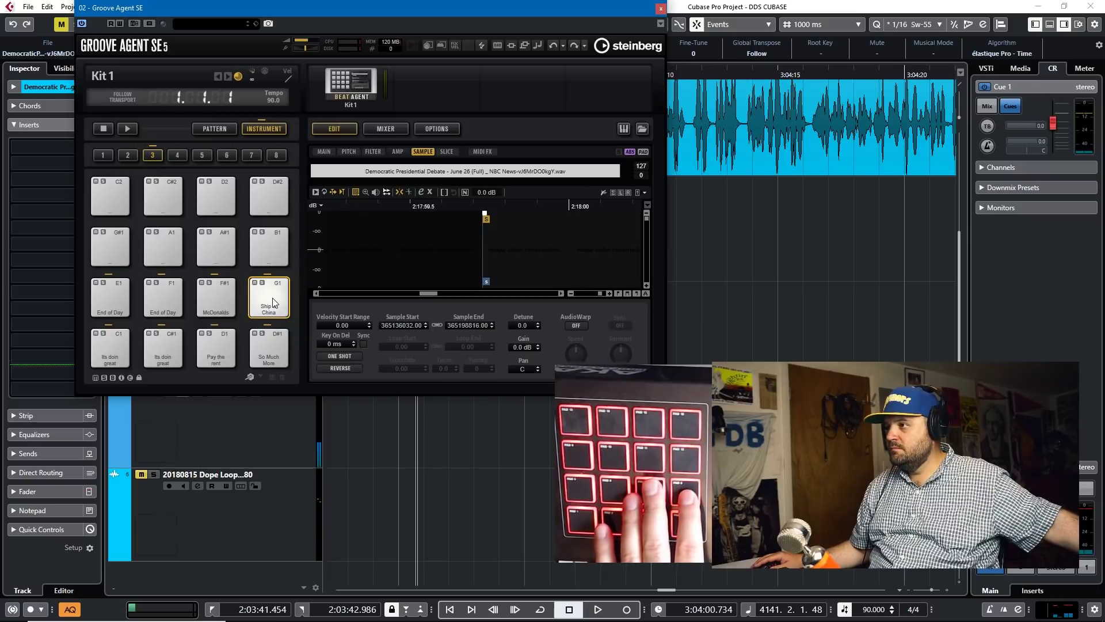
left_click(339, 356)
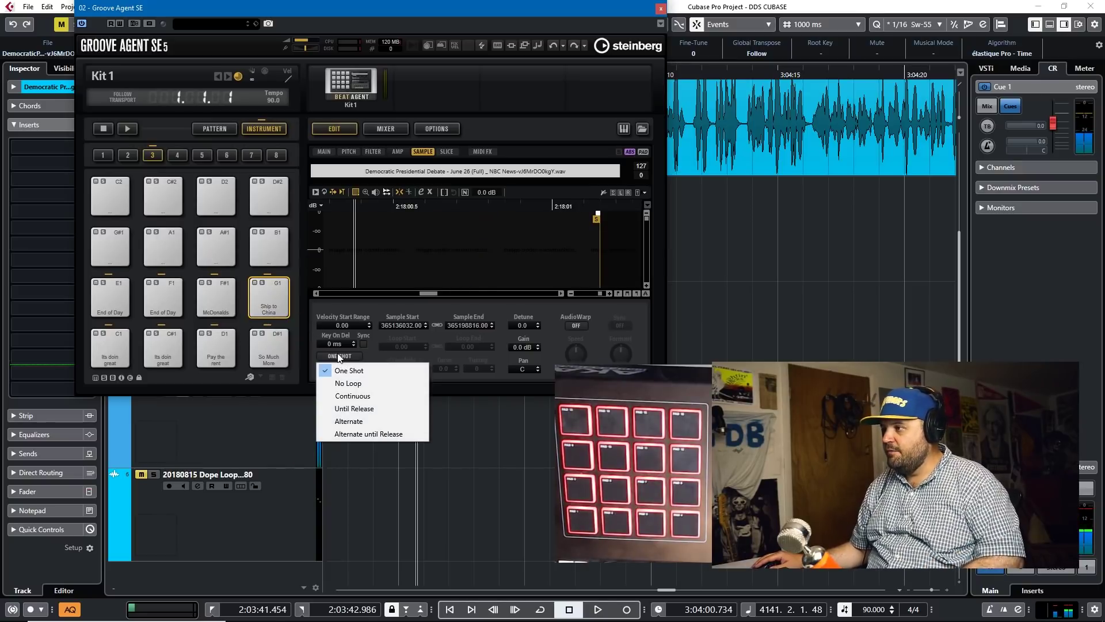
left_click(349, 383)
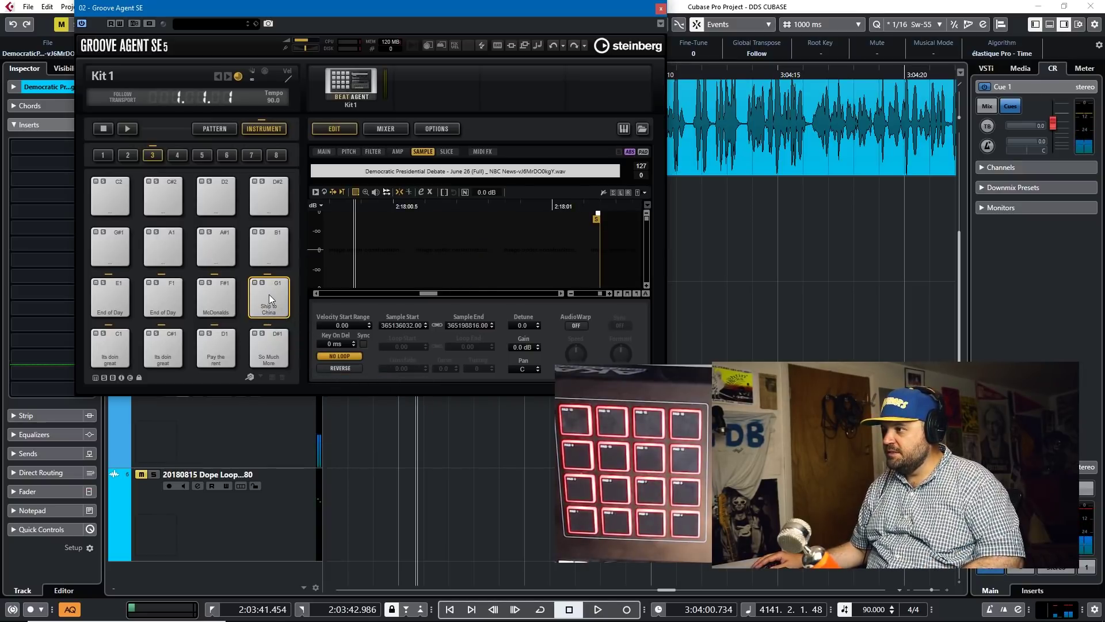
left_click(343, 355)
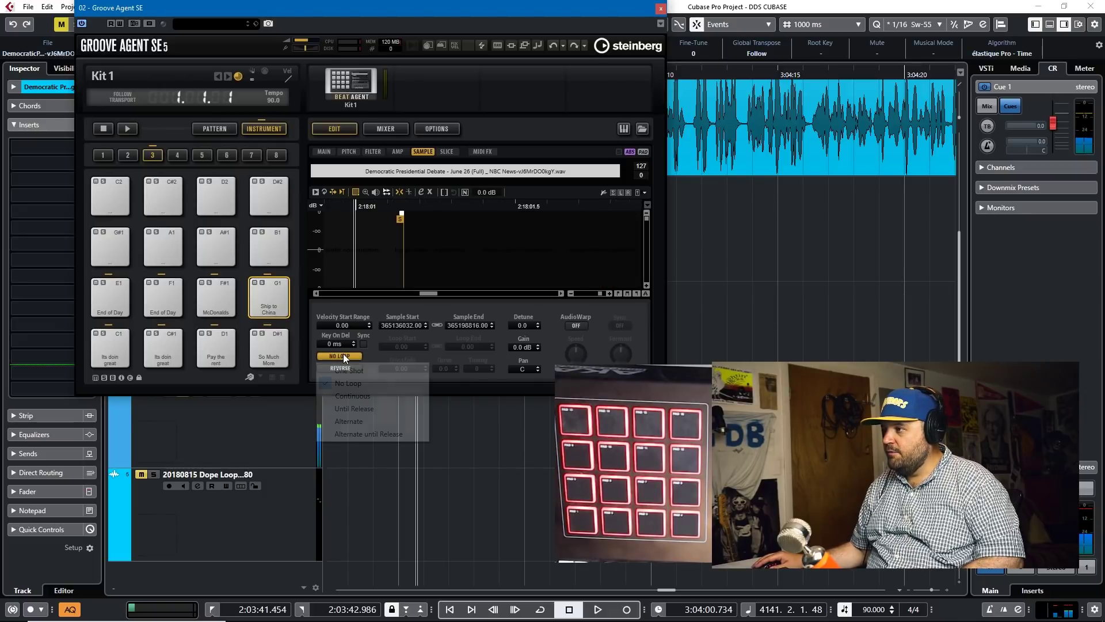
left_click(353, 396)
left_click(276, 305)
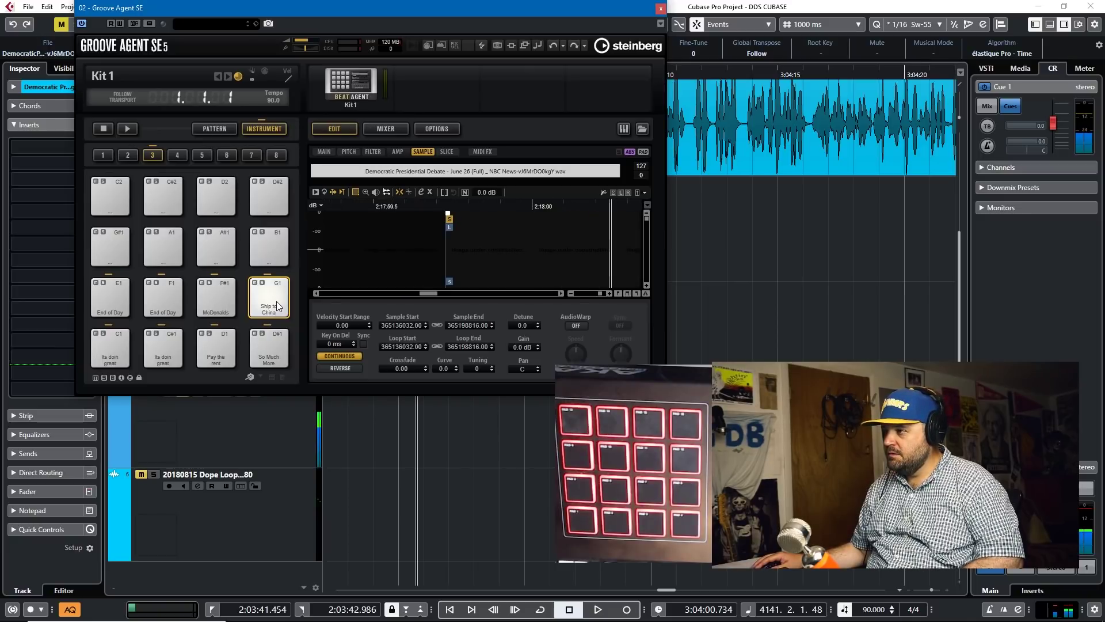
Audition the "Ship to China" pad in Until Release and Alternate loop modes, and settle on Until Release.
left_click(336, 355)
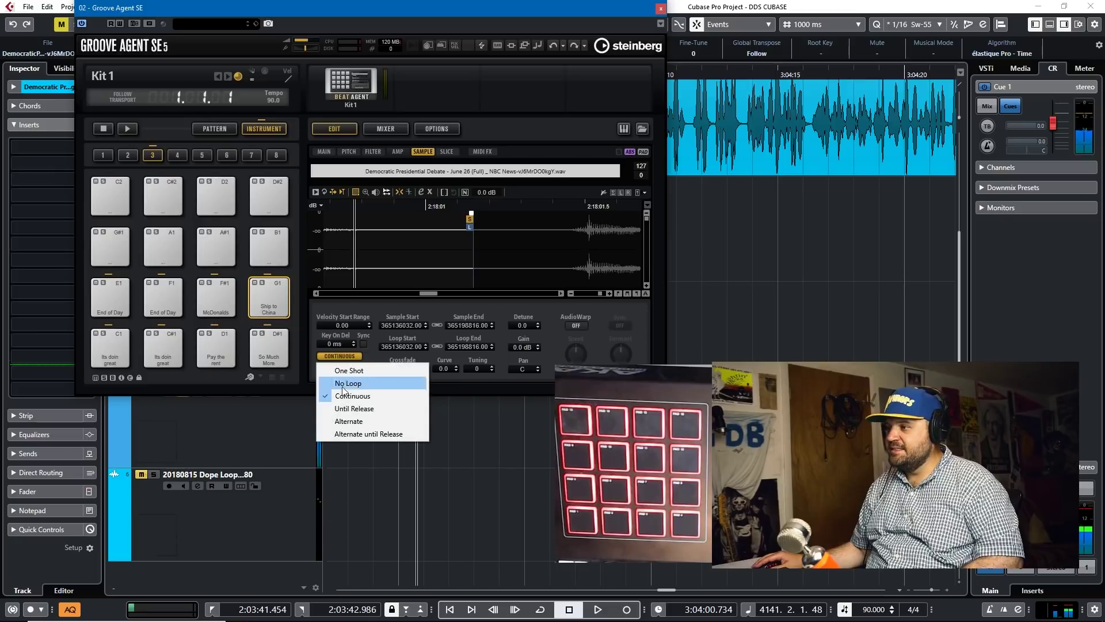
left_click(348, 410)
left_click(284, 309)
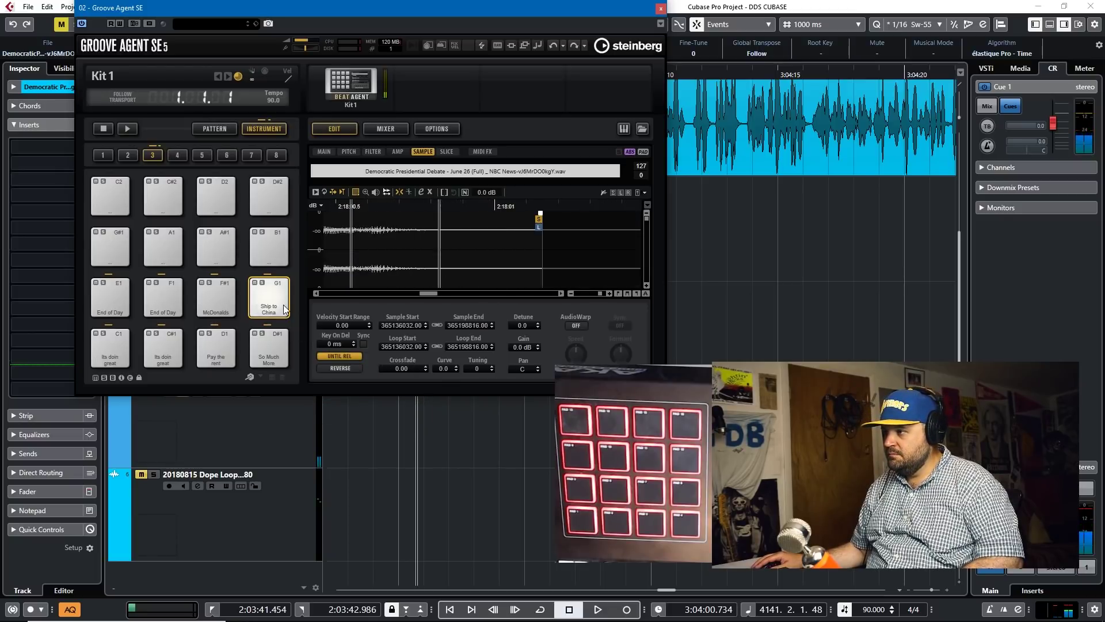
left_click(338, 356)
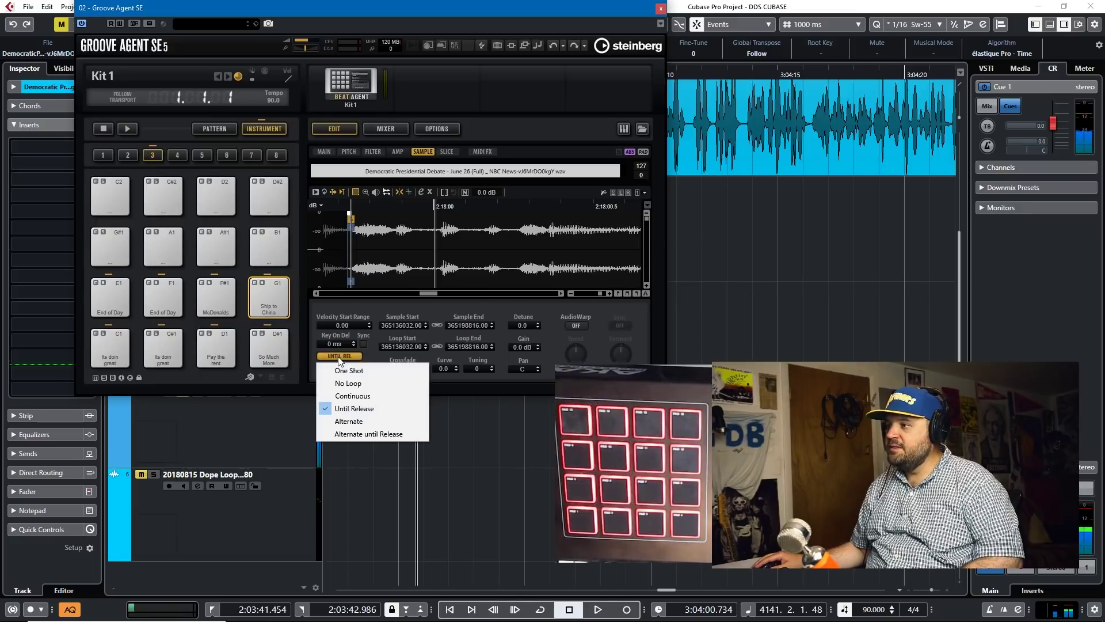
left_click(348, 422)
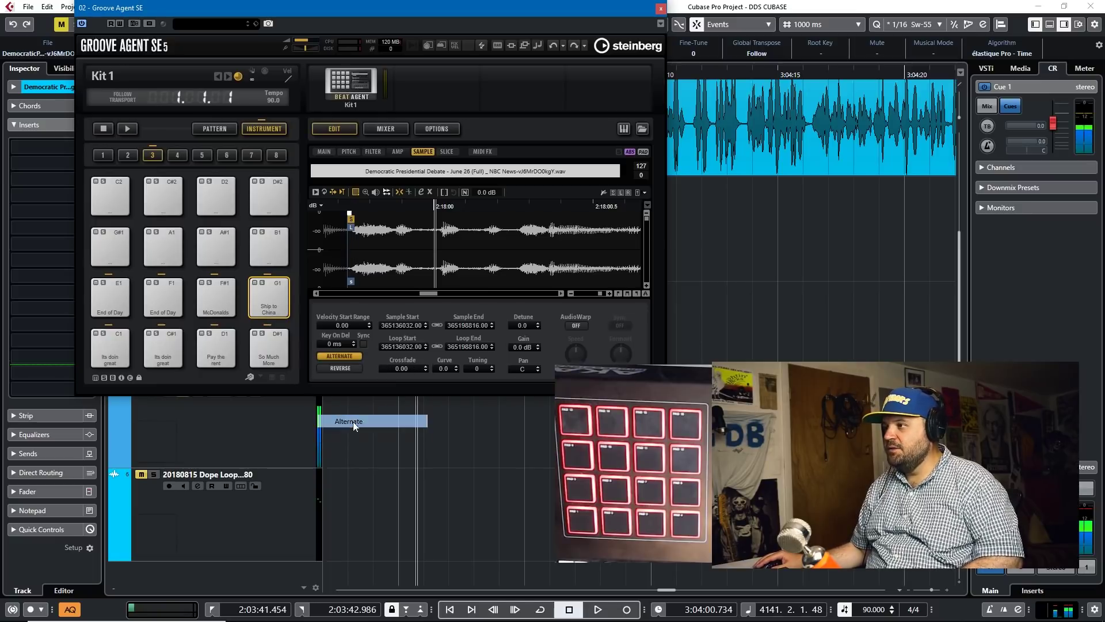
left_click(276, 309)
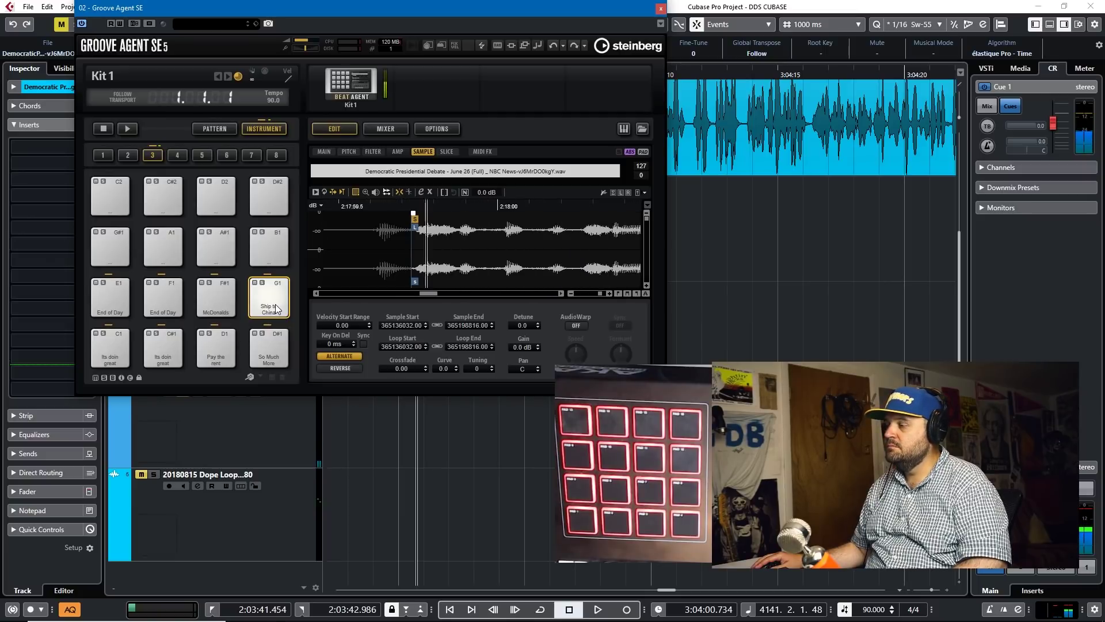
left_click(342, 355)
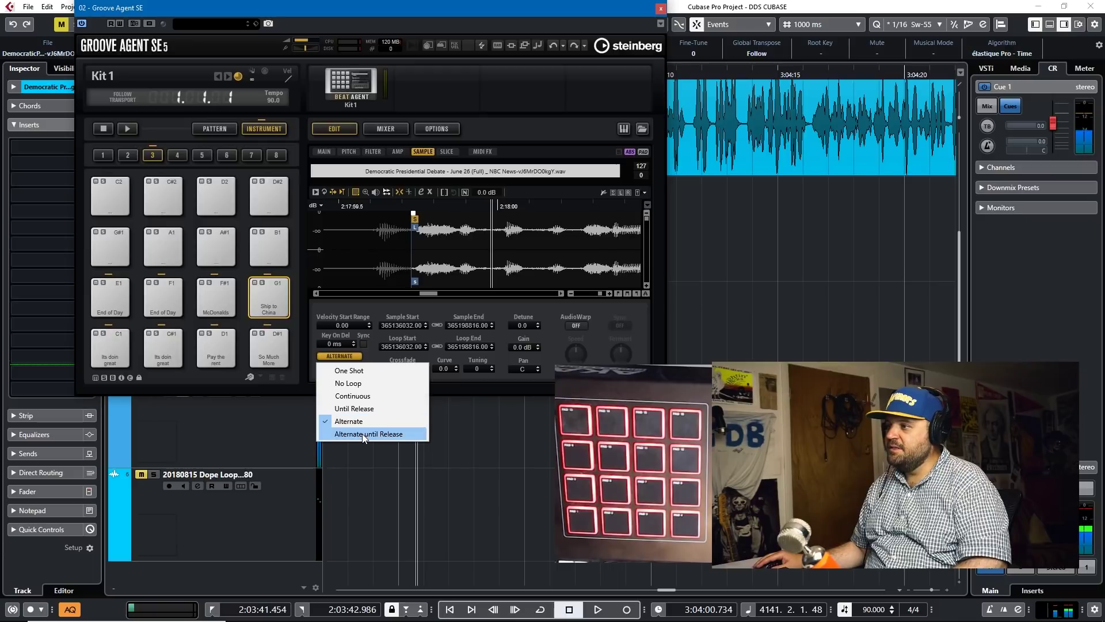
left_click(354, 408)
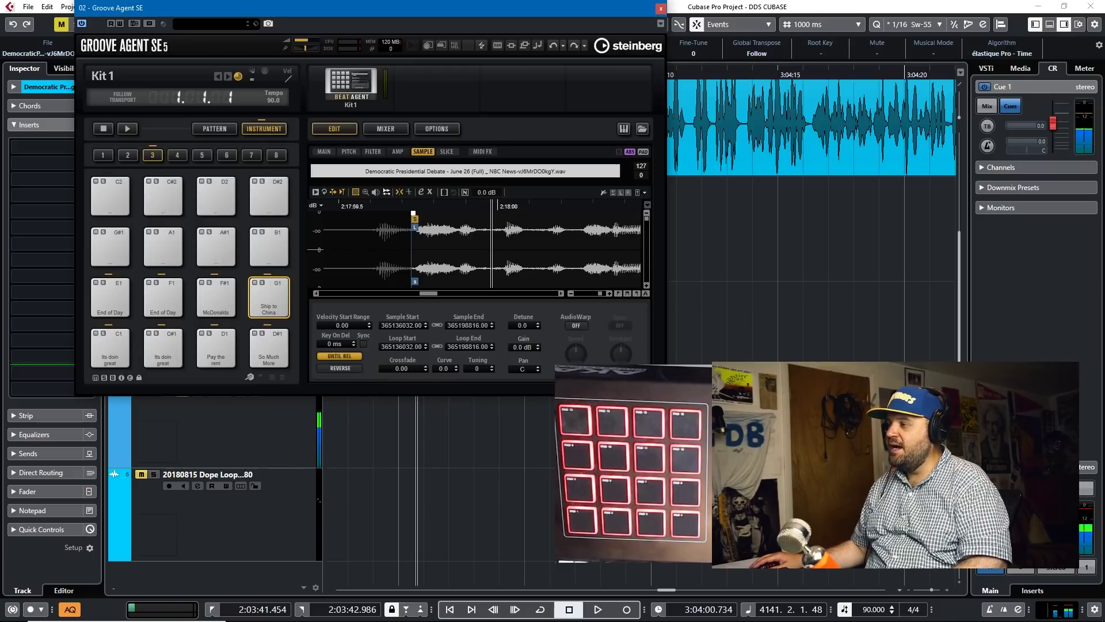
Select the TUTORIAL track and play the "Ship to China" sample on the pad controller.
left_click_drag(403, 12, 658, 31)
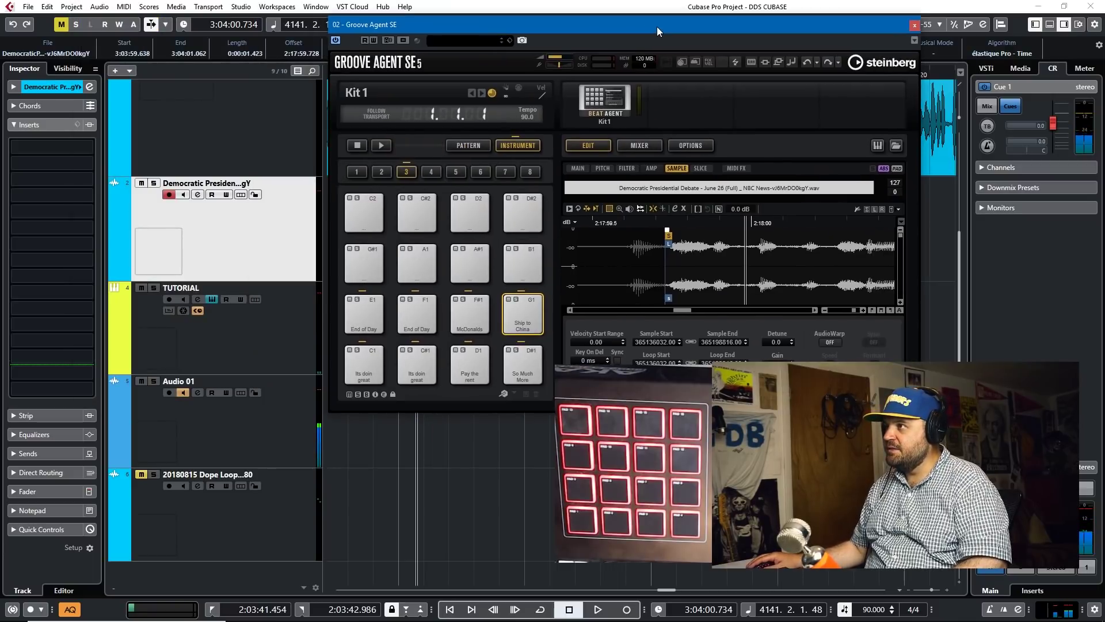
left_click(276, 362)
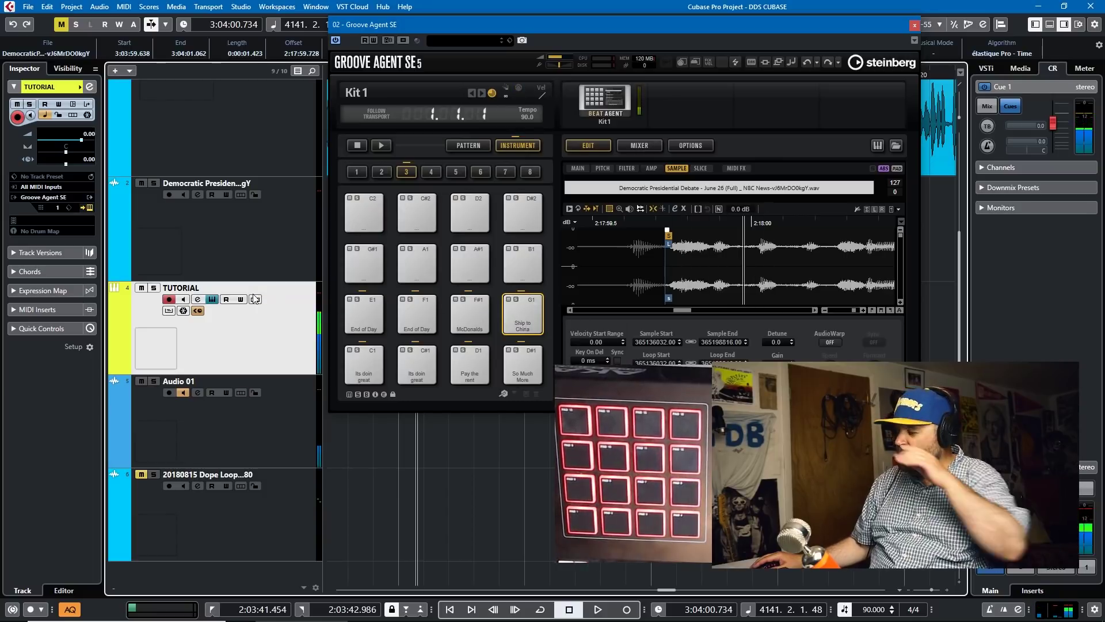
left_click_drag(618, 29, 413, 116)
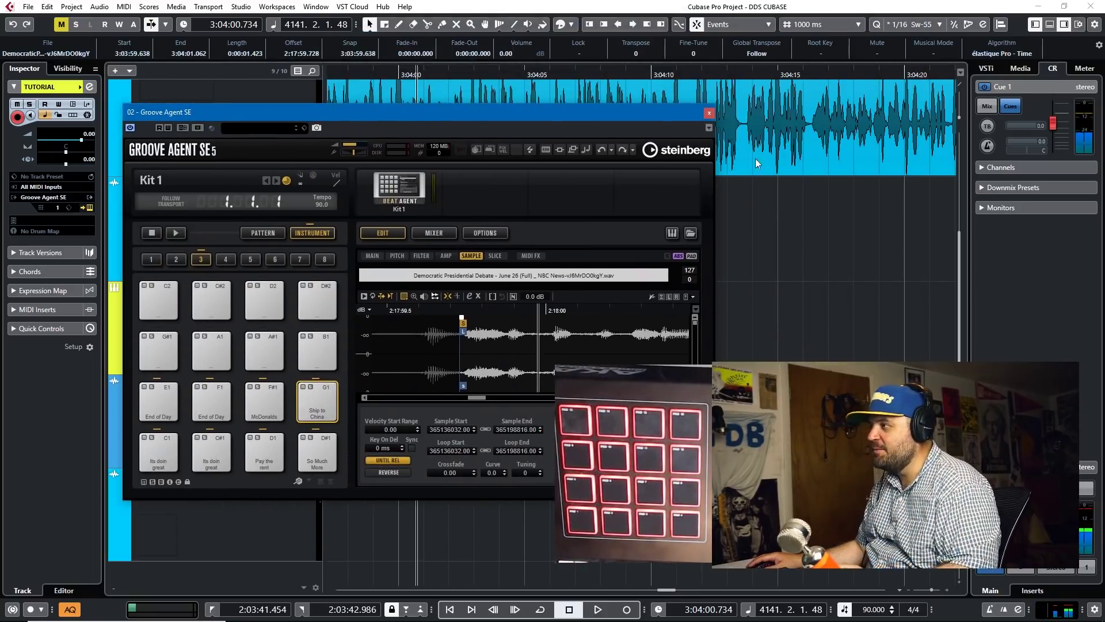
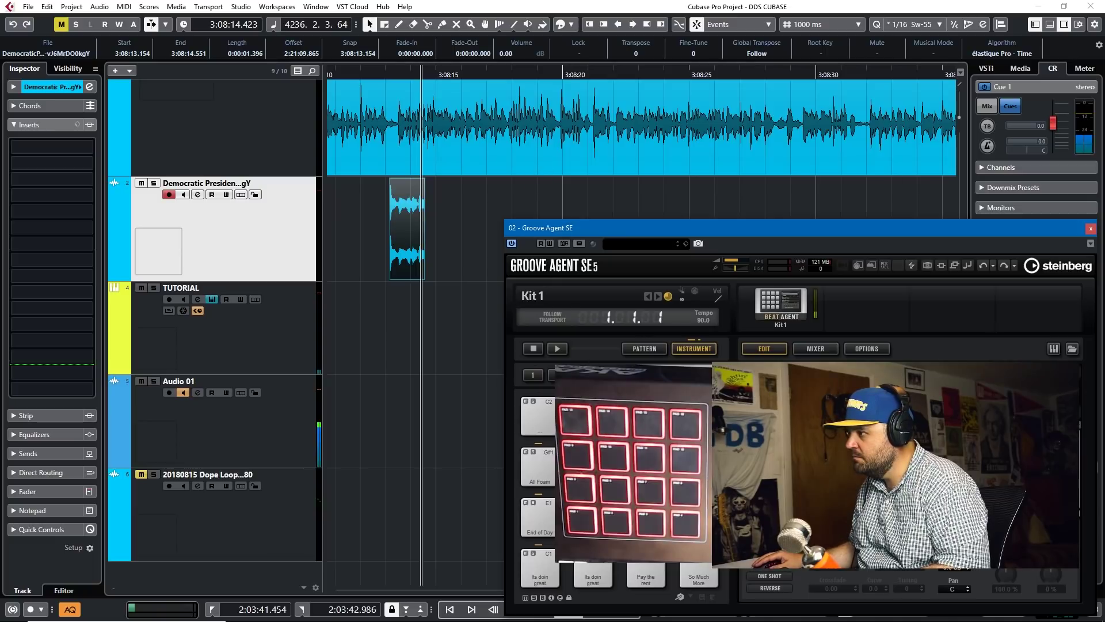
Rename pad A1 as No Beer and play the pad.
right_click(593, 365)
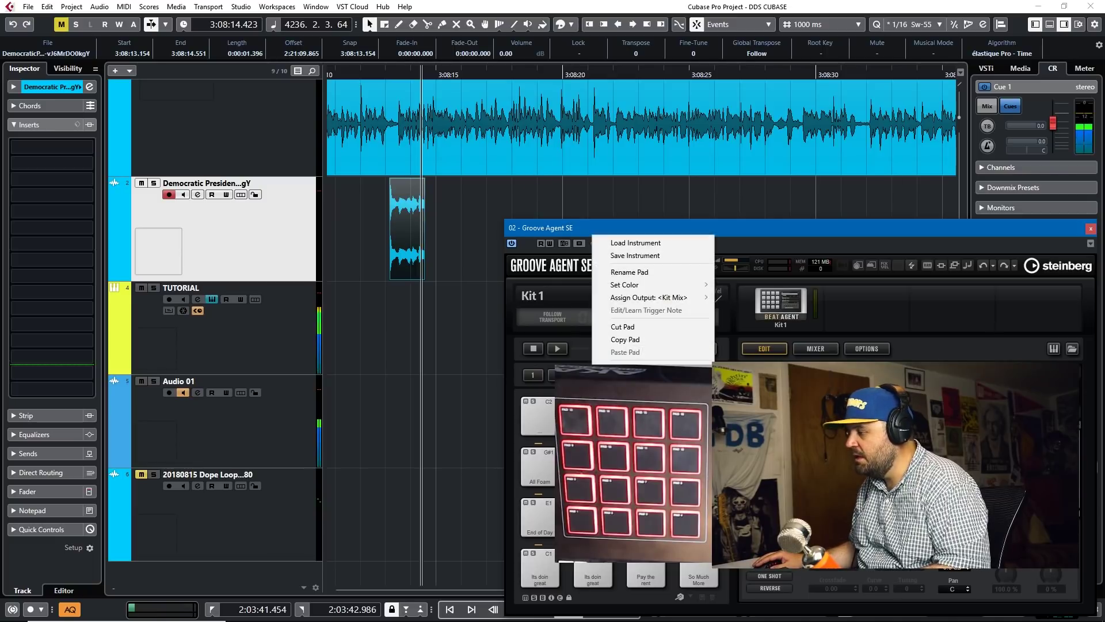
left_click(620, 279)
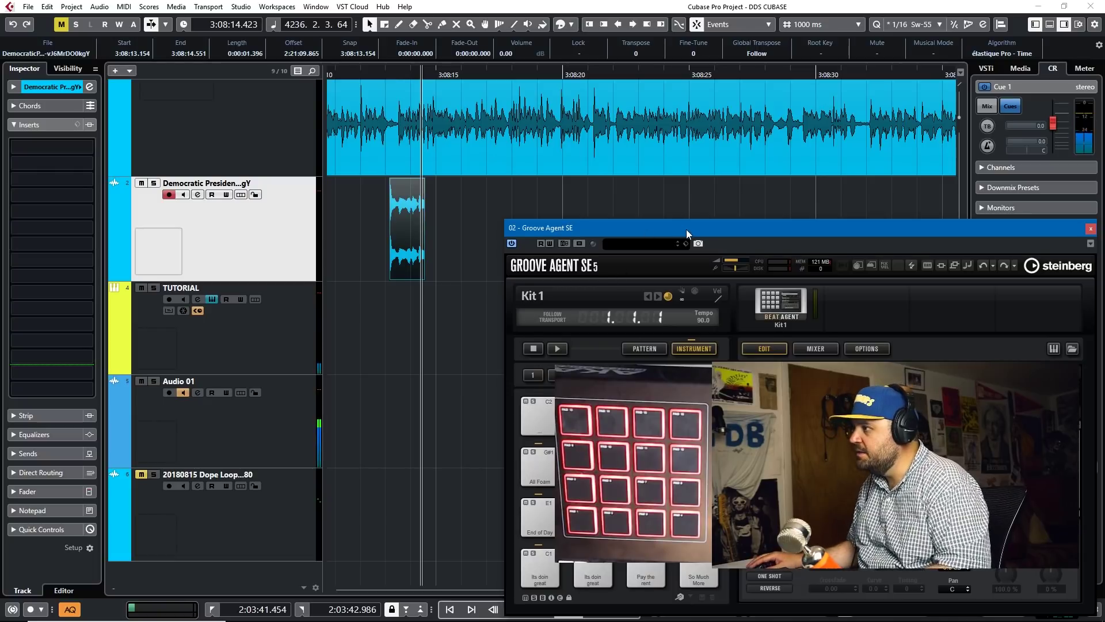
left_click_drag(687, 230, 409, 112)
left_click(311, 363)
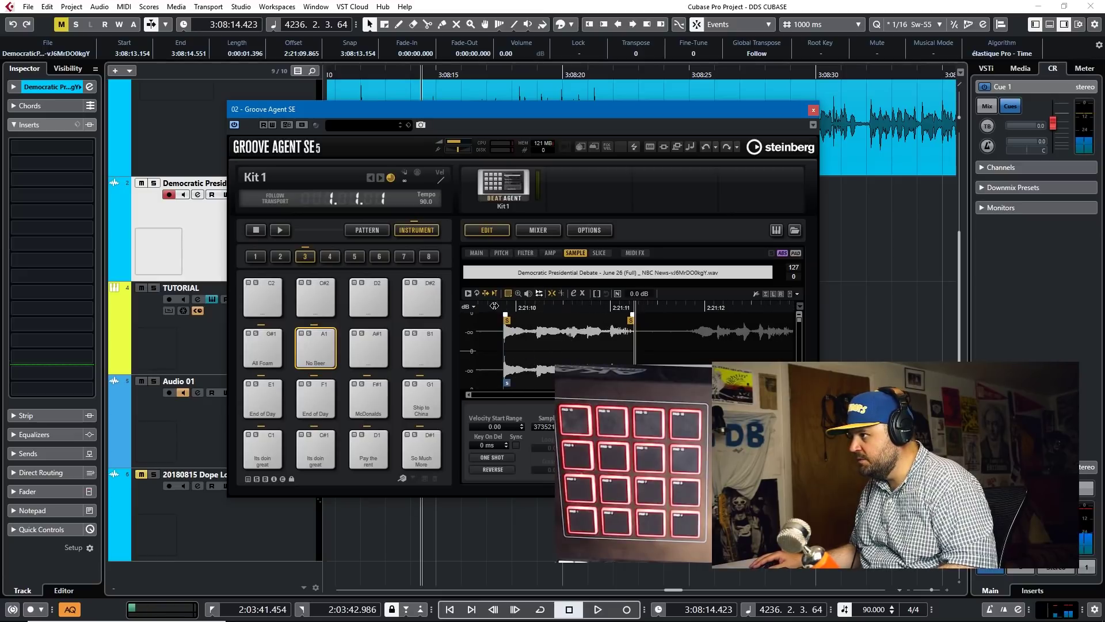
Trim the "No Beer" pad's sample start to about 2:21:10.7, play it, and open the pad's main settings.
left_click_drag(509, 323, 608, 324)
left_click(302, 343)
left_click_drag(609, 323, 590, 323)
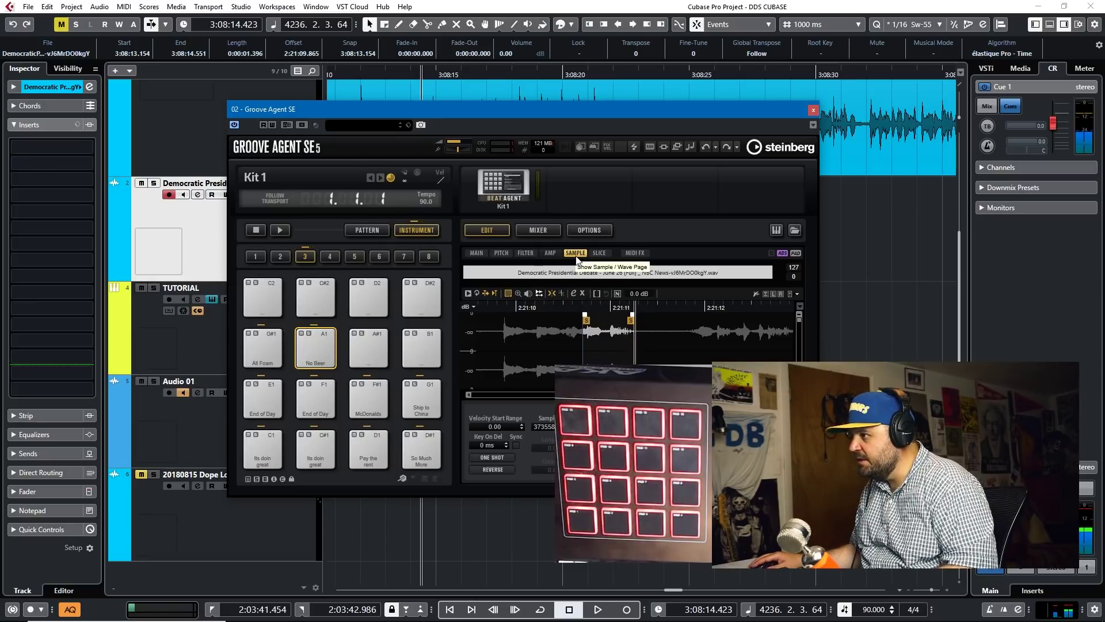
left_click(477, 252)
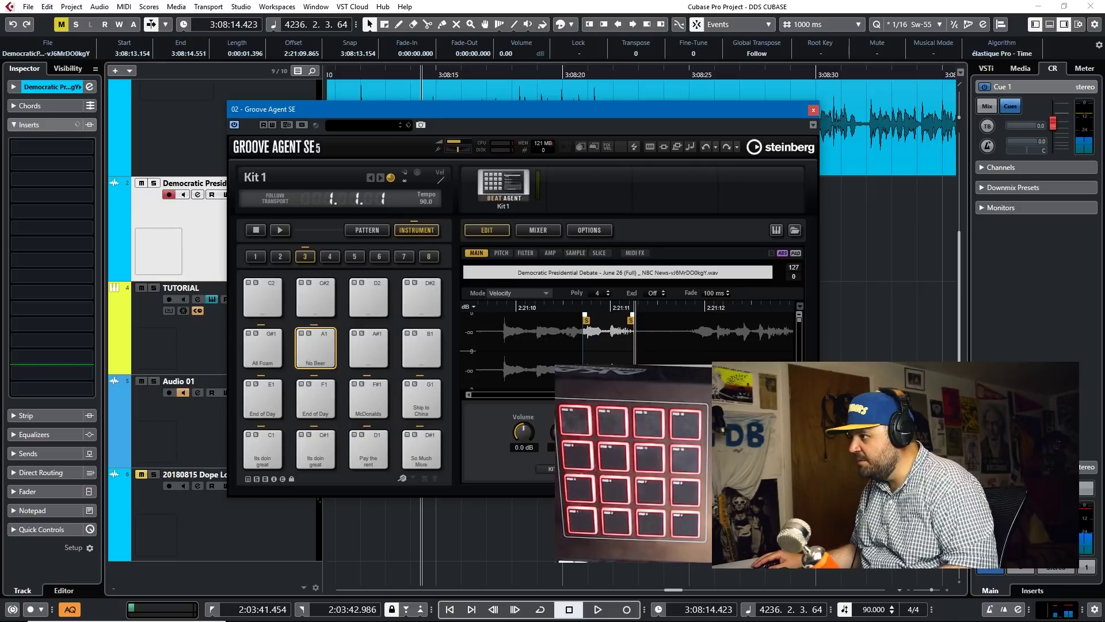
Set the "No Beer" pad's sample playback to Continuous, play the pads through the TUTORIAL track, and close the Groove Agent window.
left_click(575, 253)
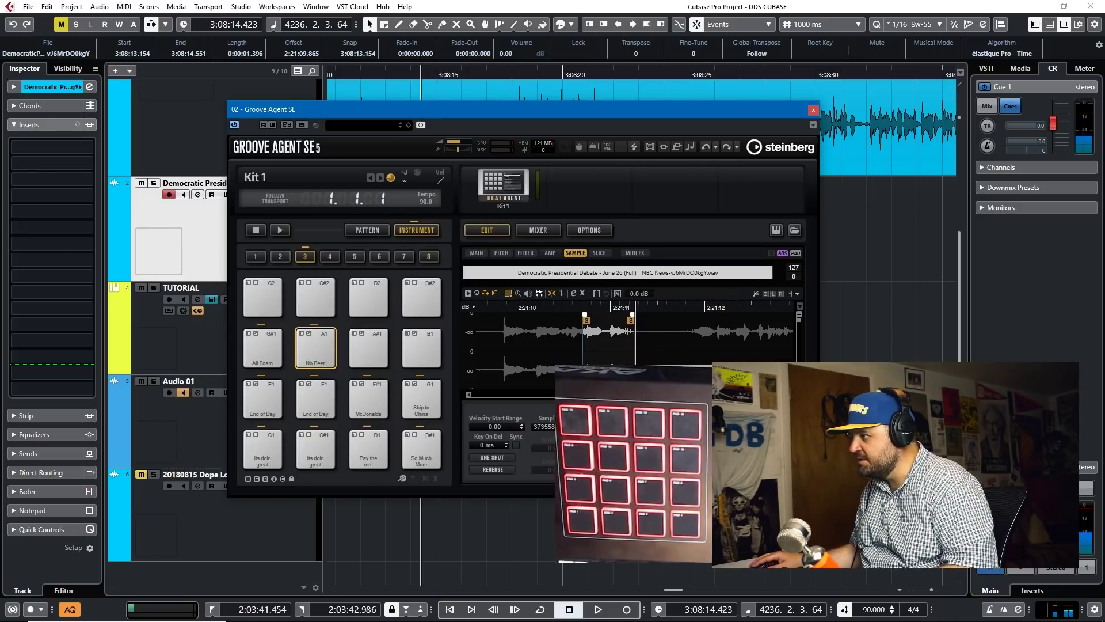
left_click(492, 457)
left_click(505, 485)
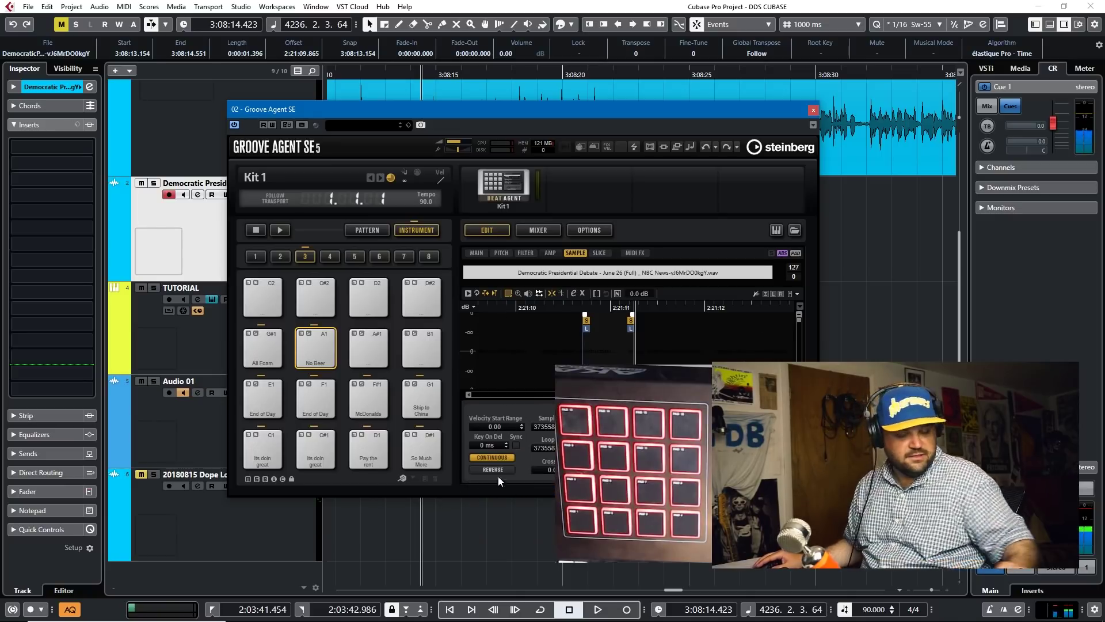
left_click(171, 354)
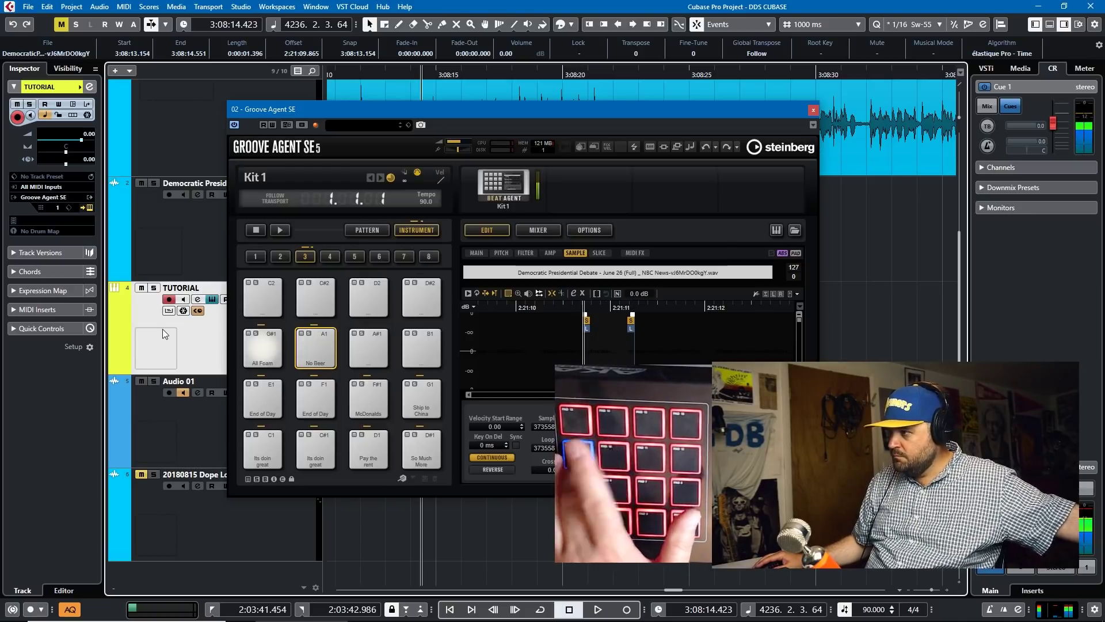
left_click(813, 109)
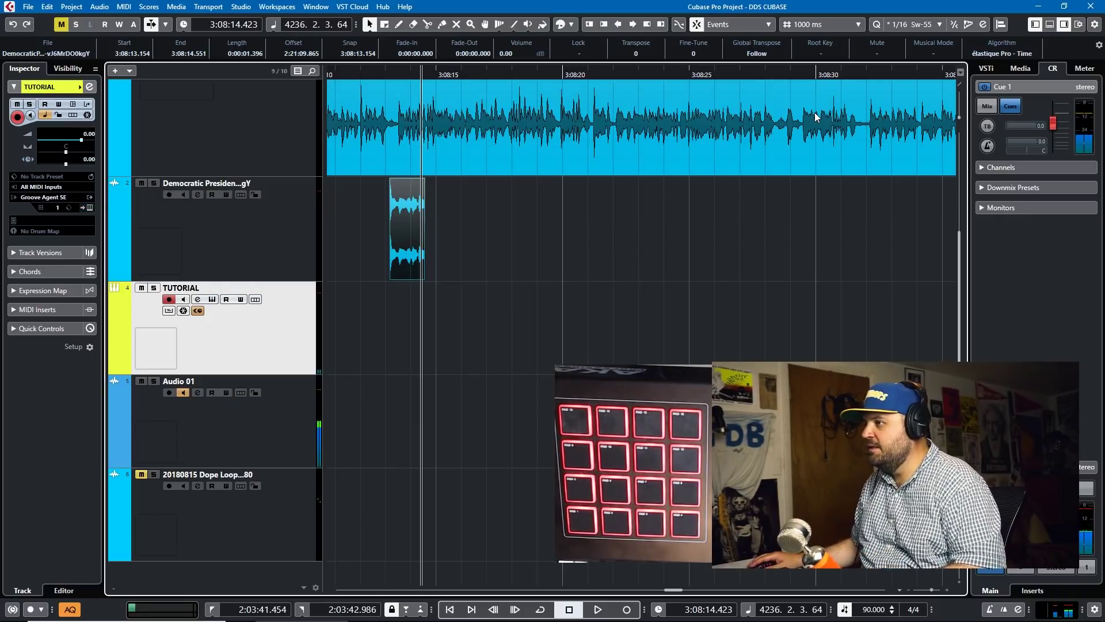
Return the project to its start and unmute the "20180815 Dope Loop" track.
left_click(282, 497)
key("g")
key("g")
key("g")
key("g")
key("g")
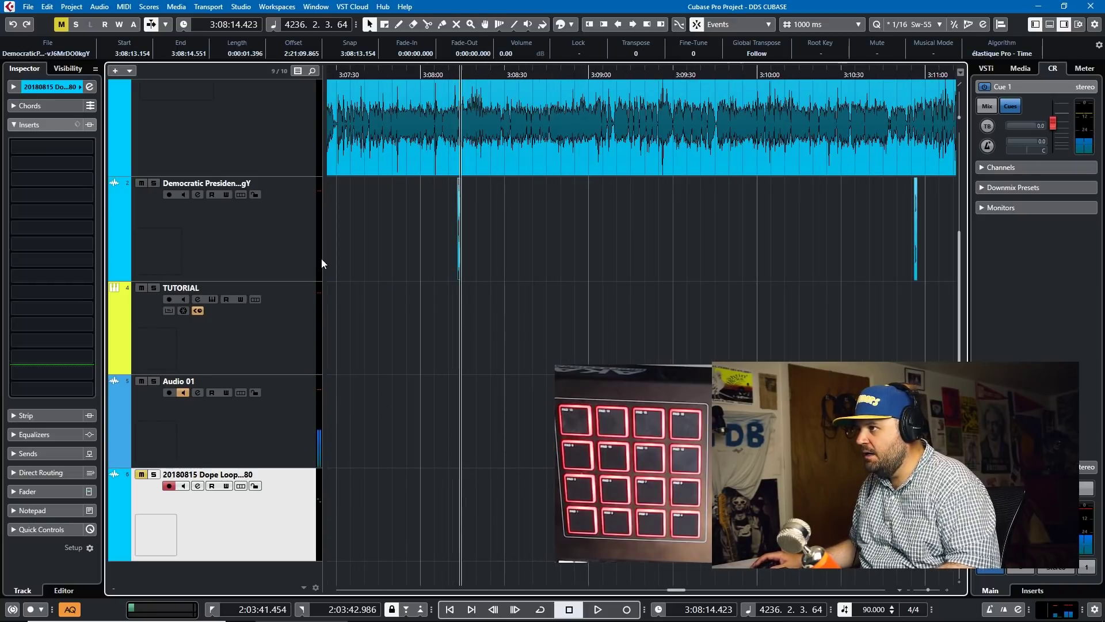
key("Home")
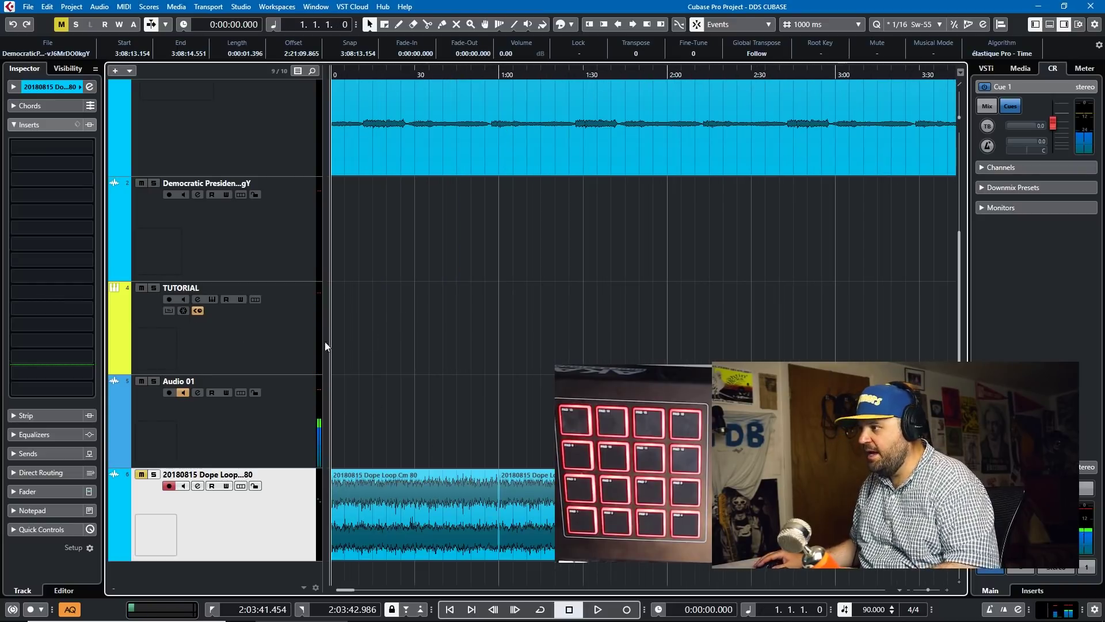
left_click(141, 473)
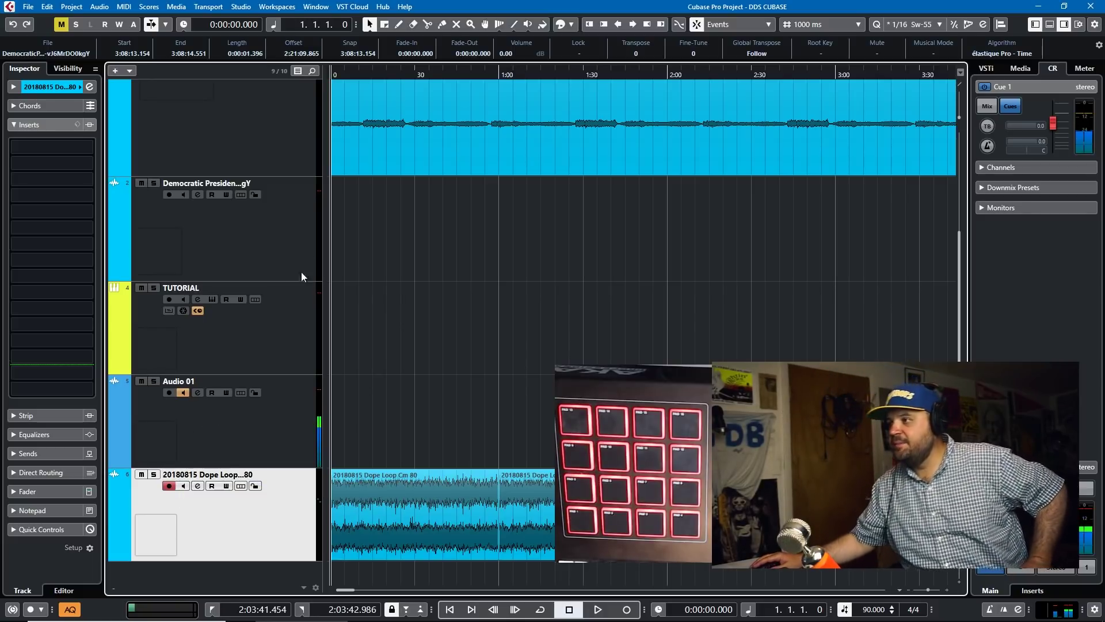
Insert Waves L2 Stereo on the TUTORIAL channel's 15th insert slot, with threshold at about -9.3 and out ceiling at -0.7.
left_click(276, 316)
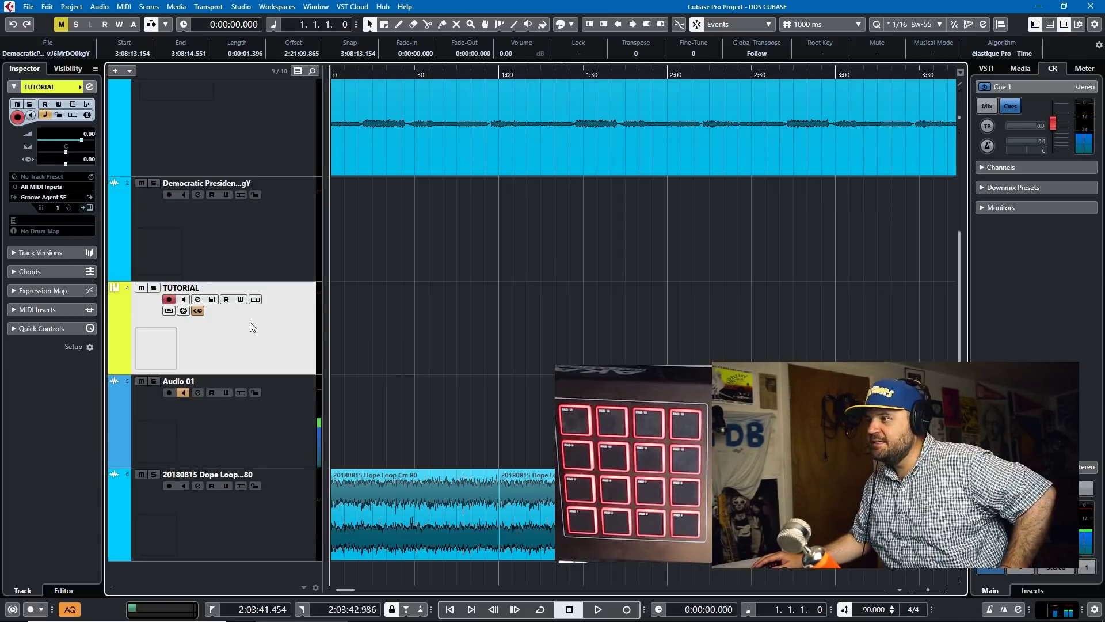
left_click(198, 299)
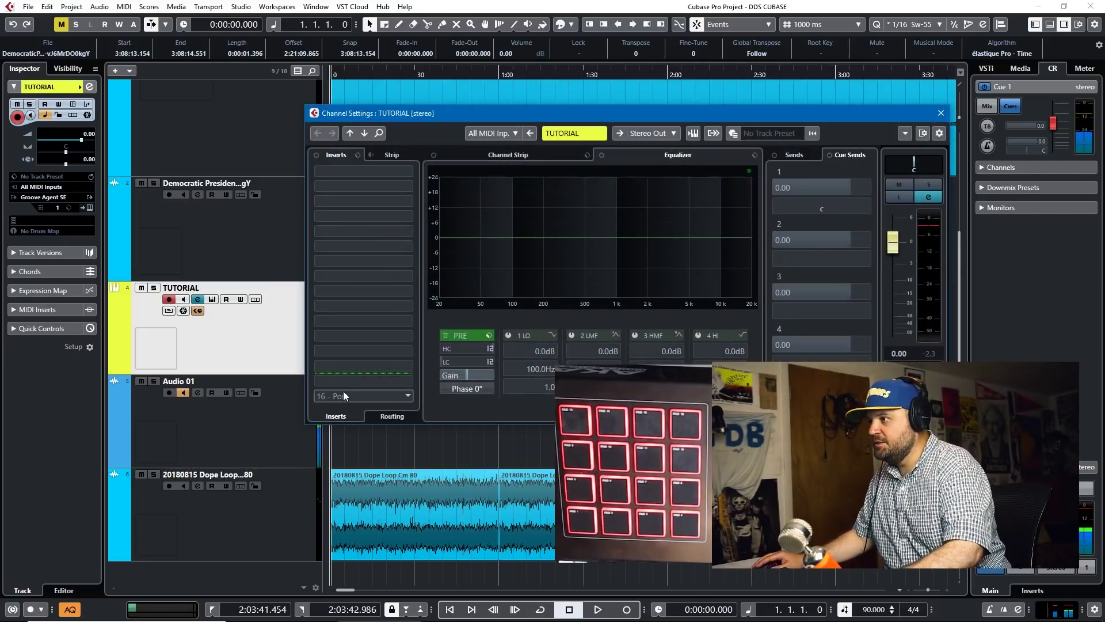
left_click(346, 374)
type("l2")
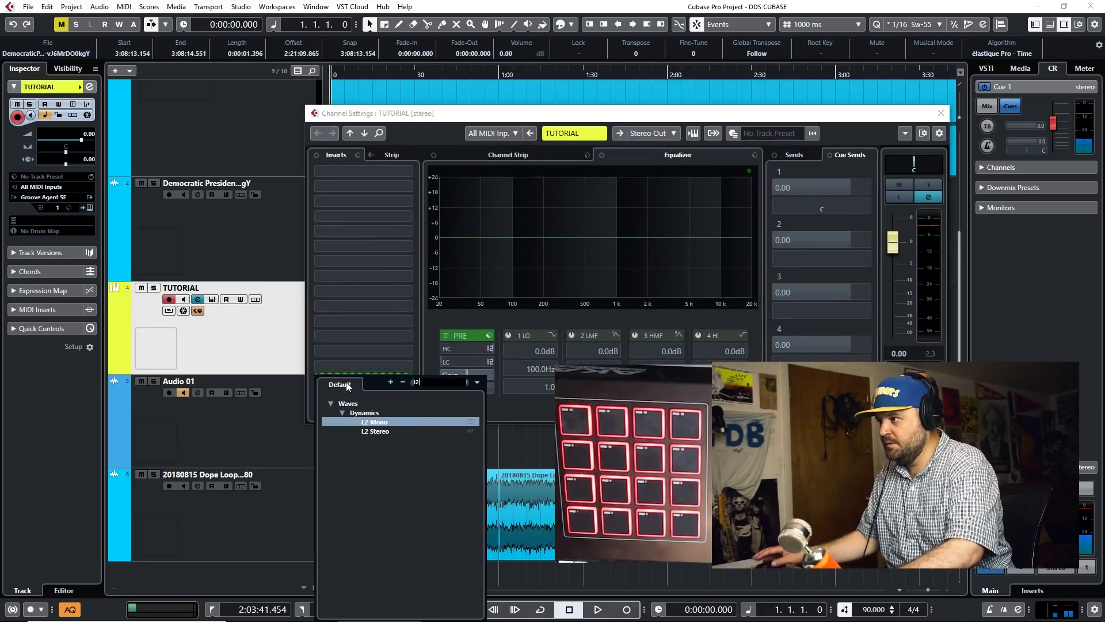
left_click(377, 429)
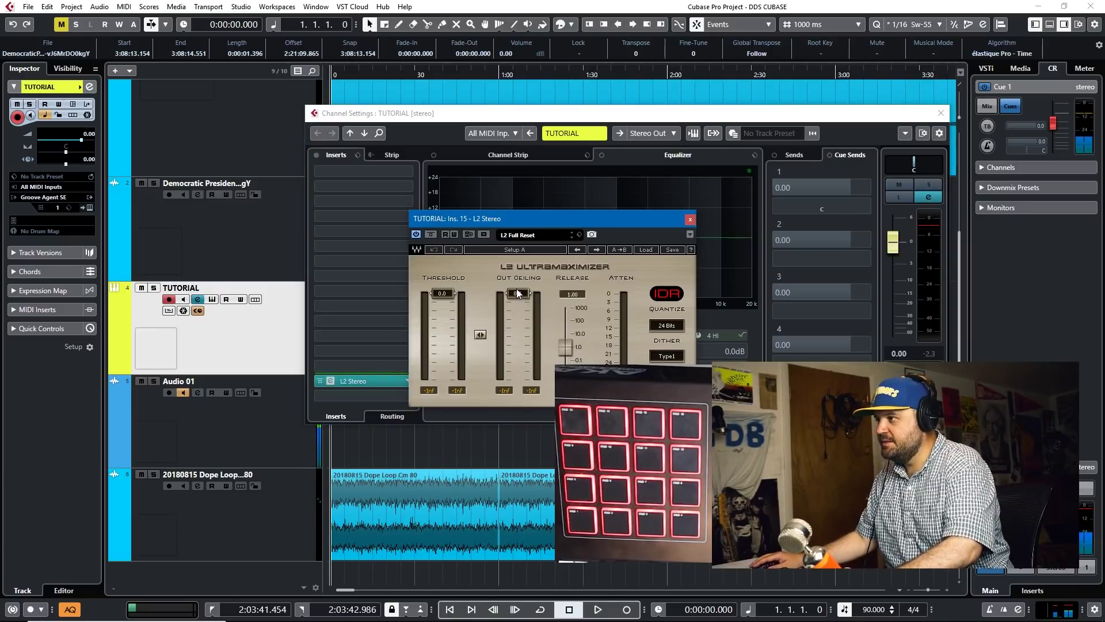
left_click_drag(434, 296, 434, 309)
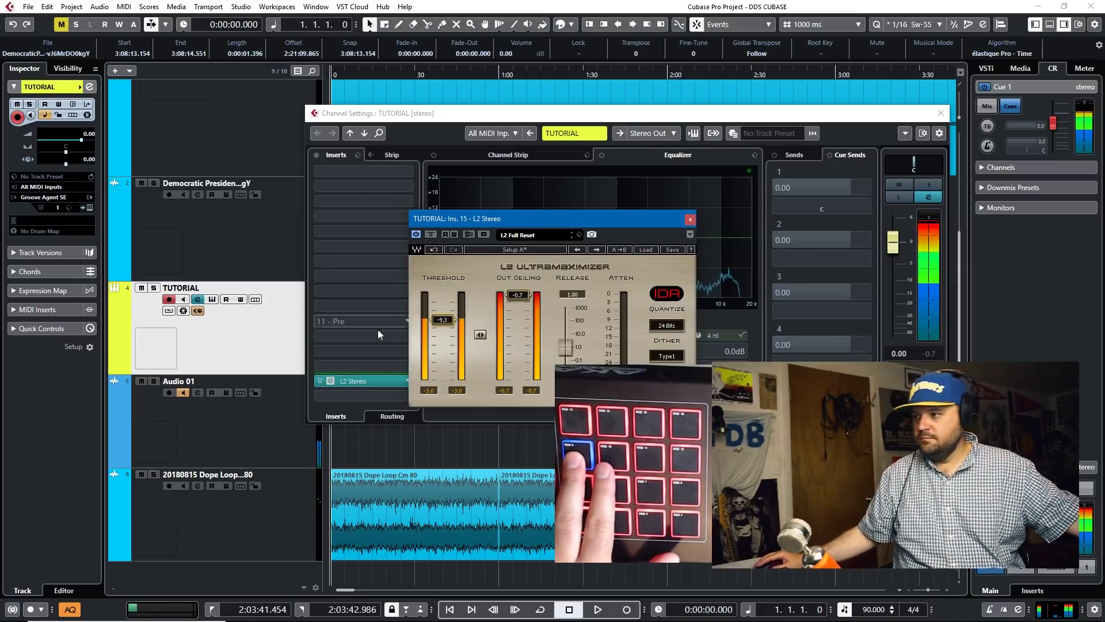
Reopen the TUTORIAL channel's L2 Stereo settings, set the threshold to -7.3, and start playback of the beat.
left_click(290, 505)
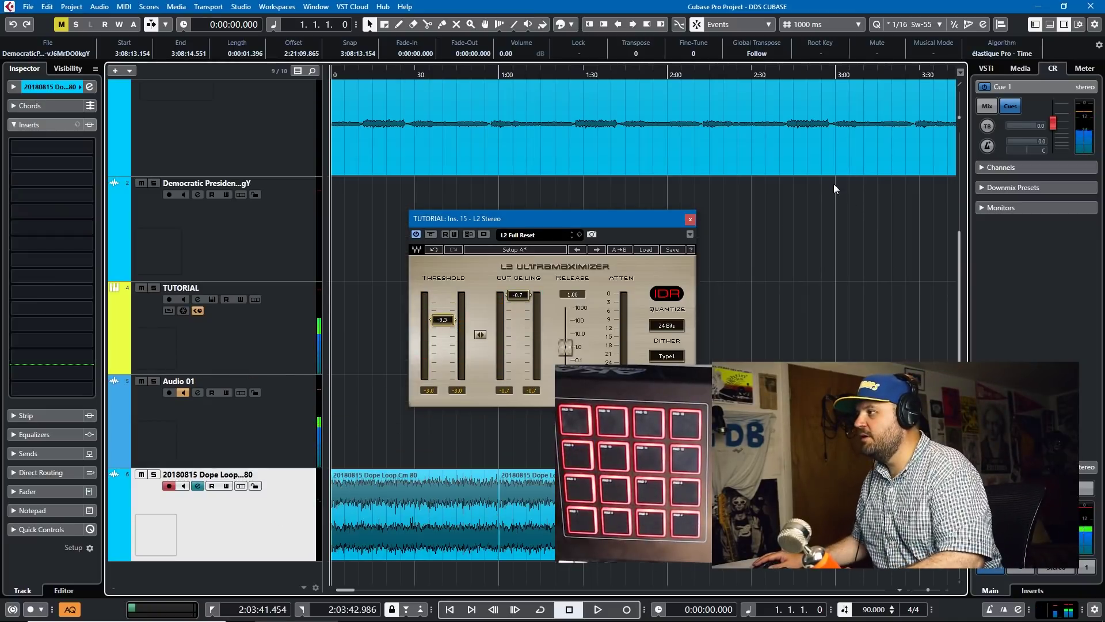
key("Up")
key("Up")
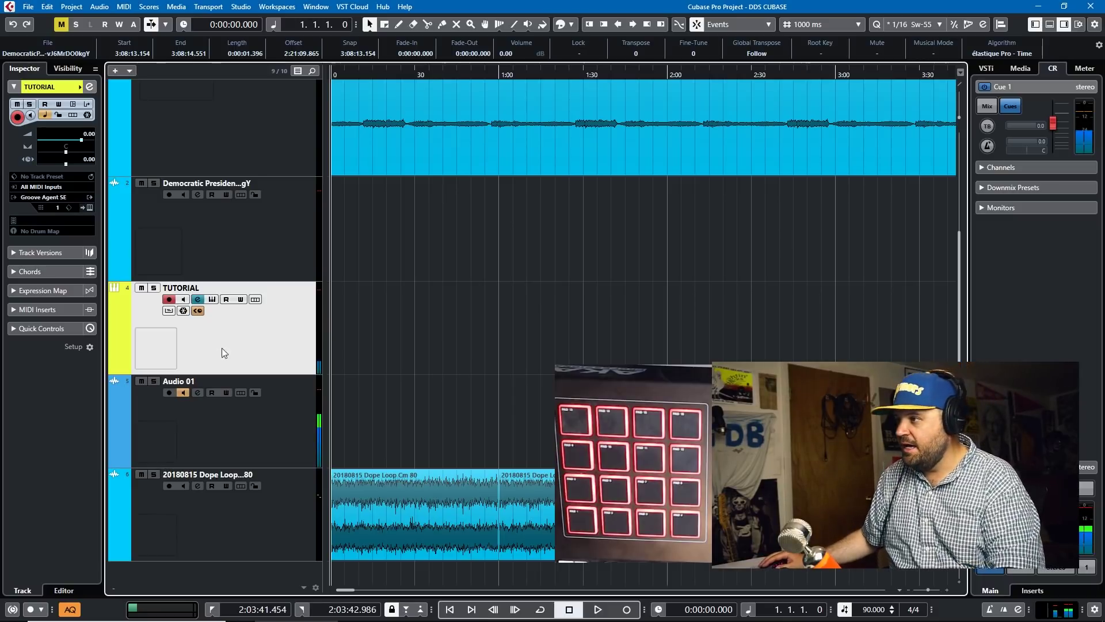
left_click(197, 299)
left_click(363, 383)
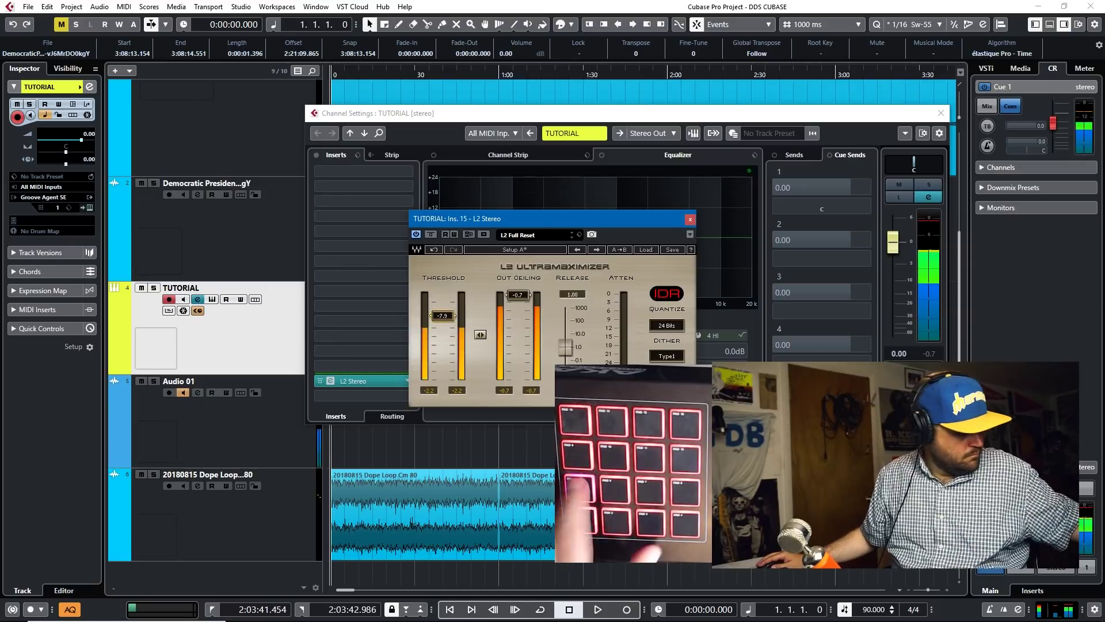
left_click_drag(442, 315, 442, 314)
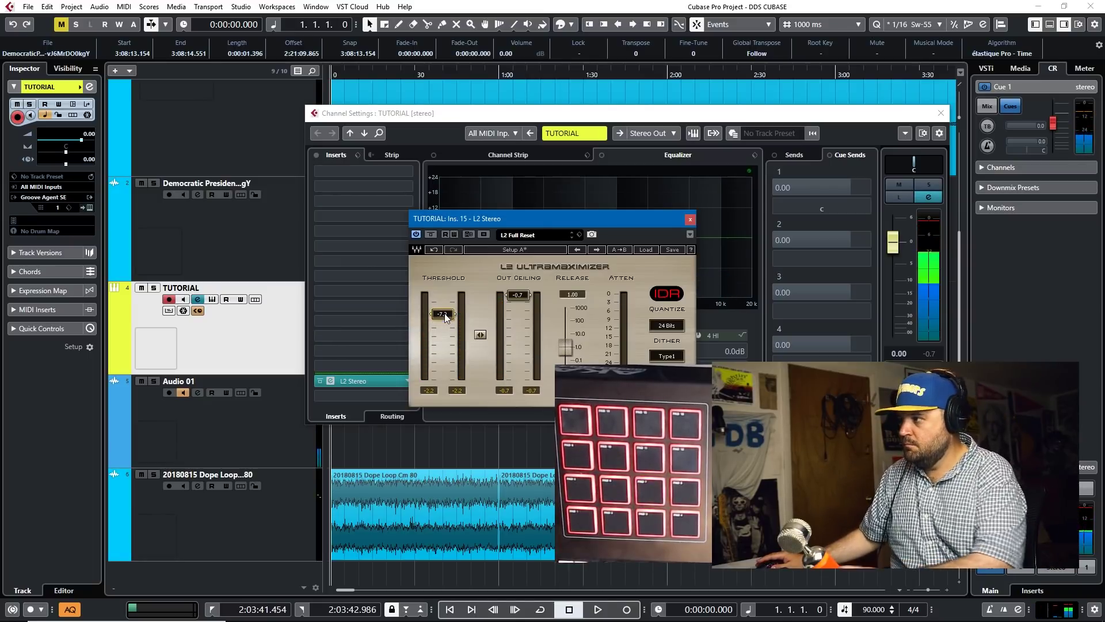
key("space")
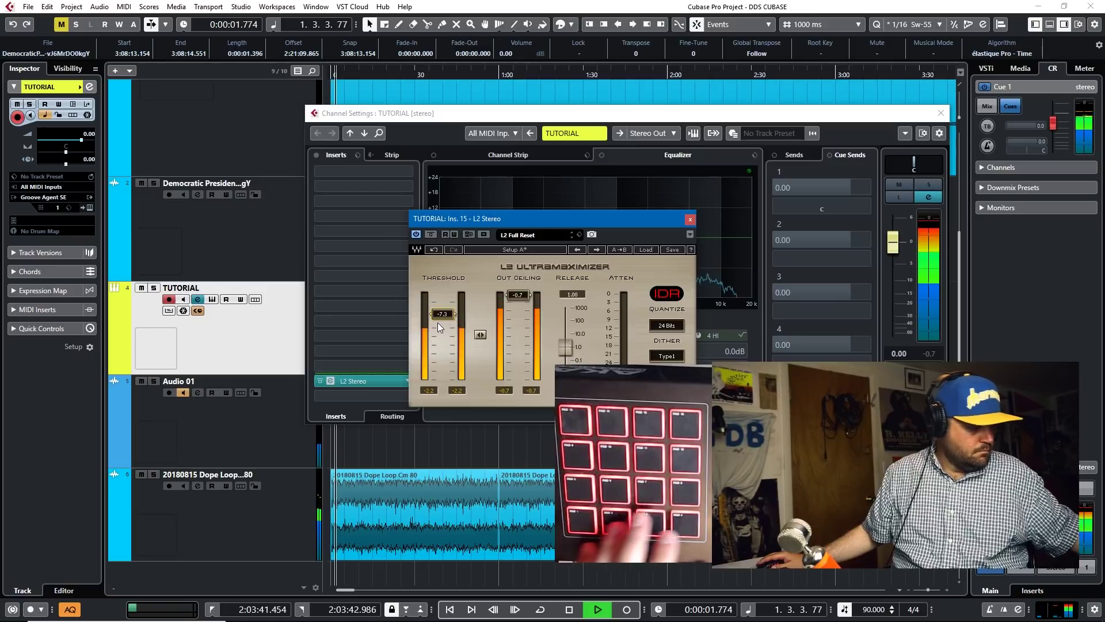